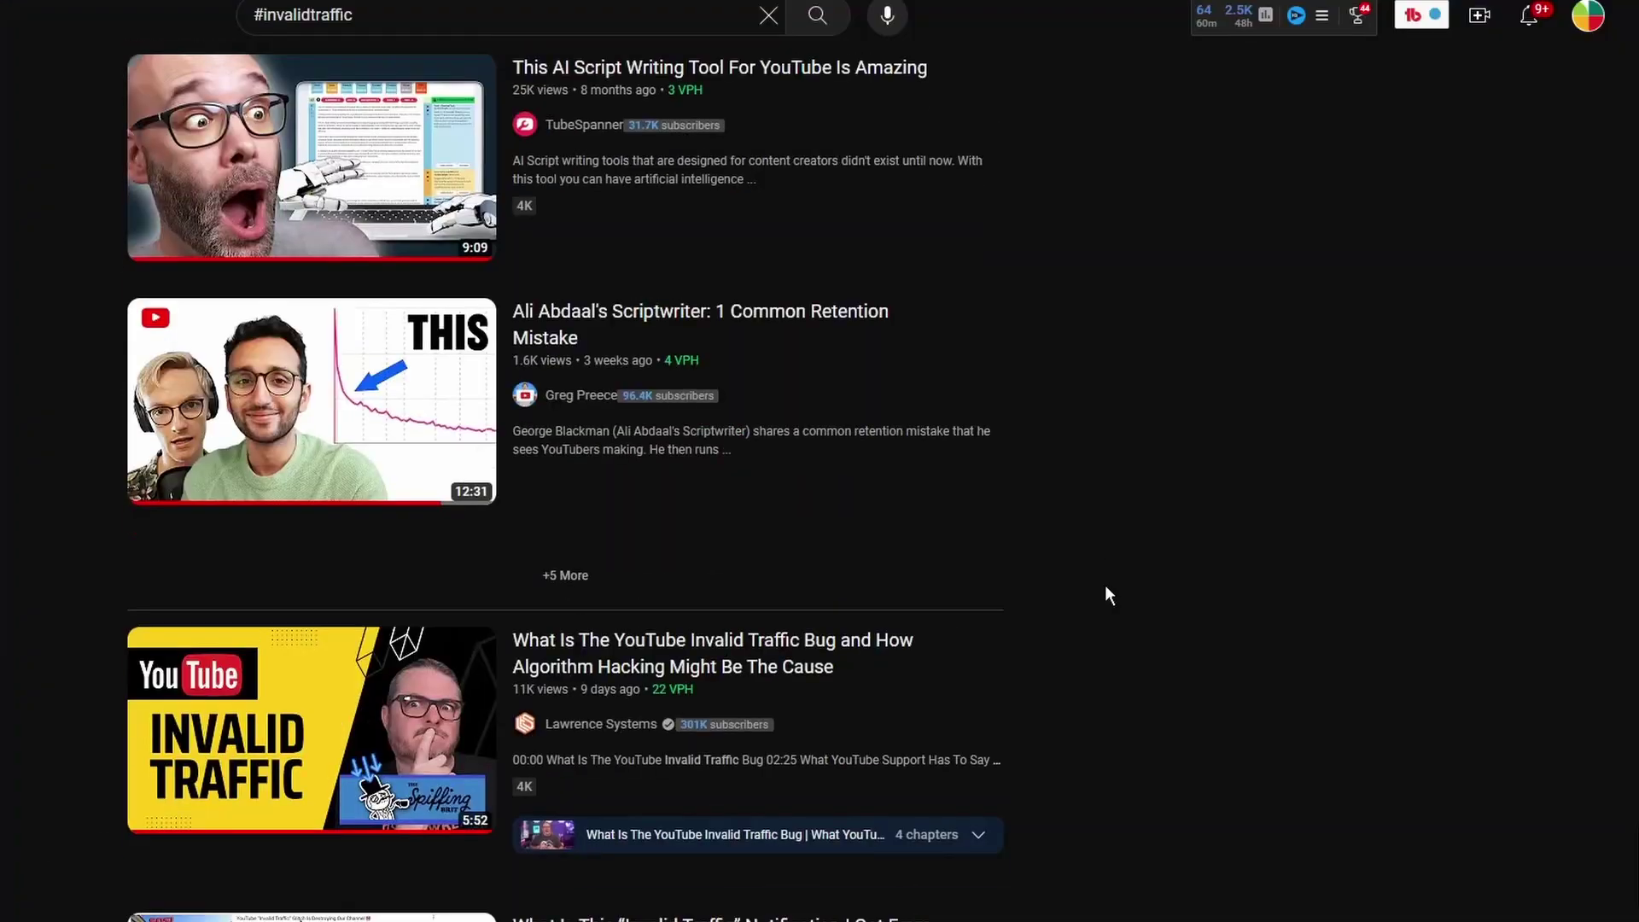
Step: Scroll the Keyword article down to the 'Connect to Google apps and services' section
scroll(1105, 589, down, 5)
scroll(1105, 582, down, 8)
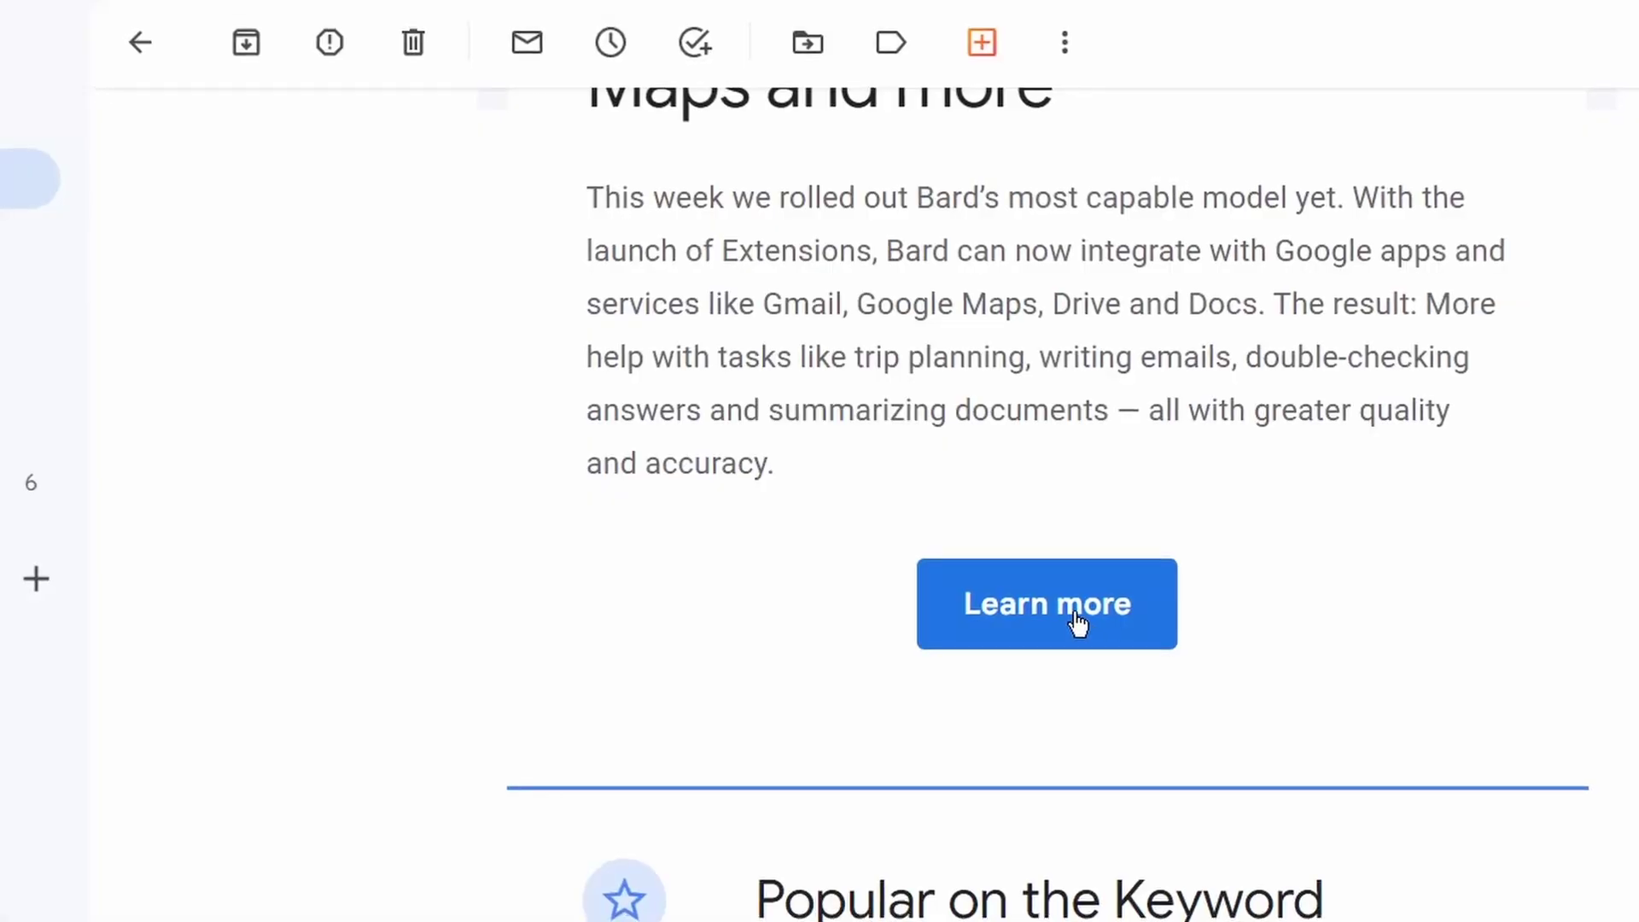
click(1078, 619)
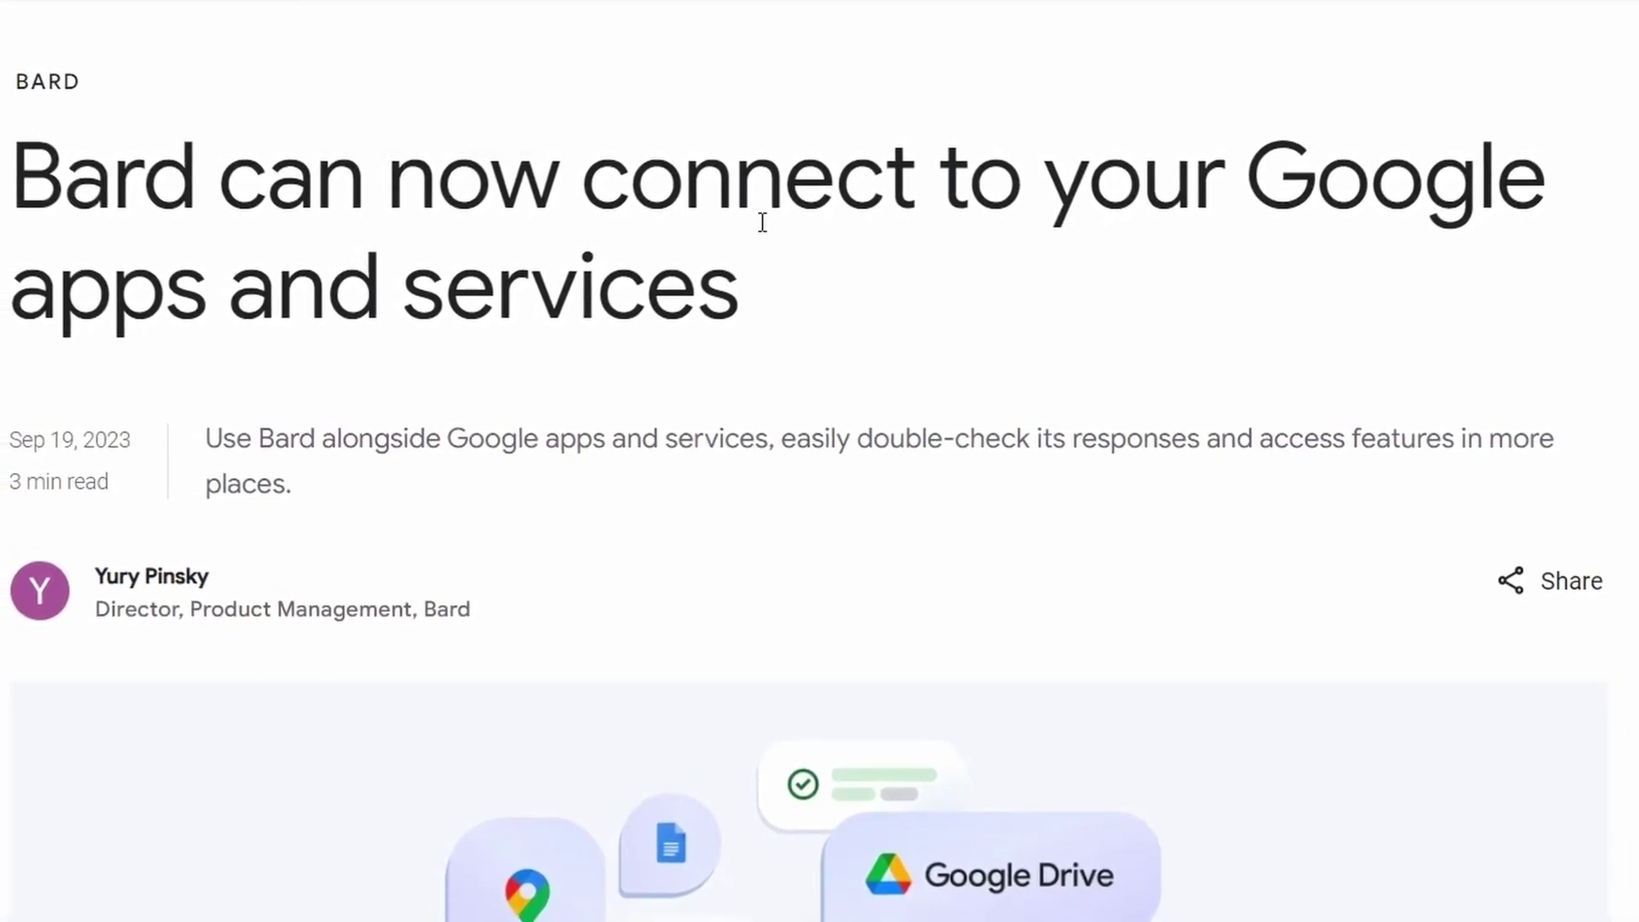
scroll(1101, 290, down, 3)
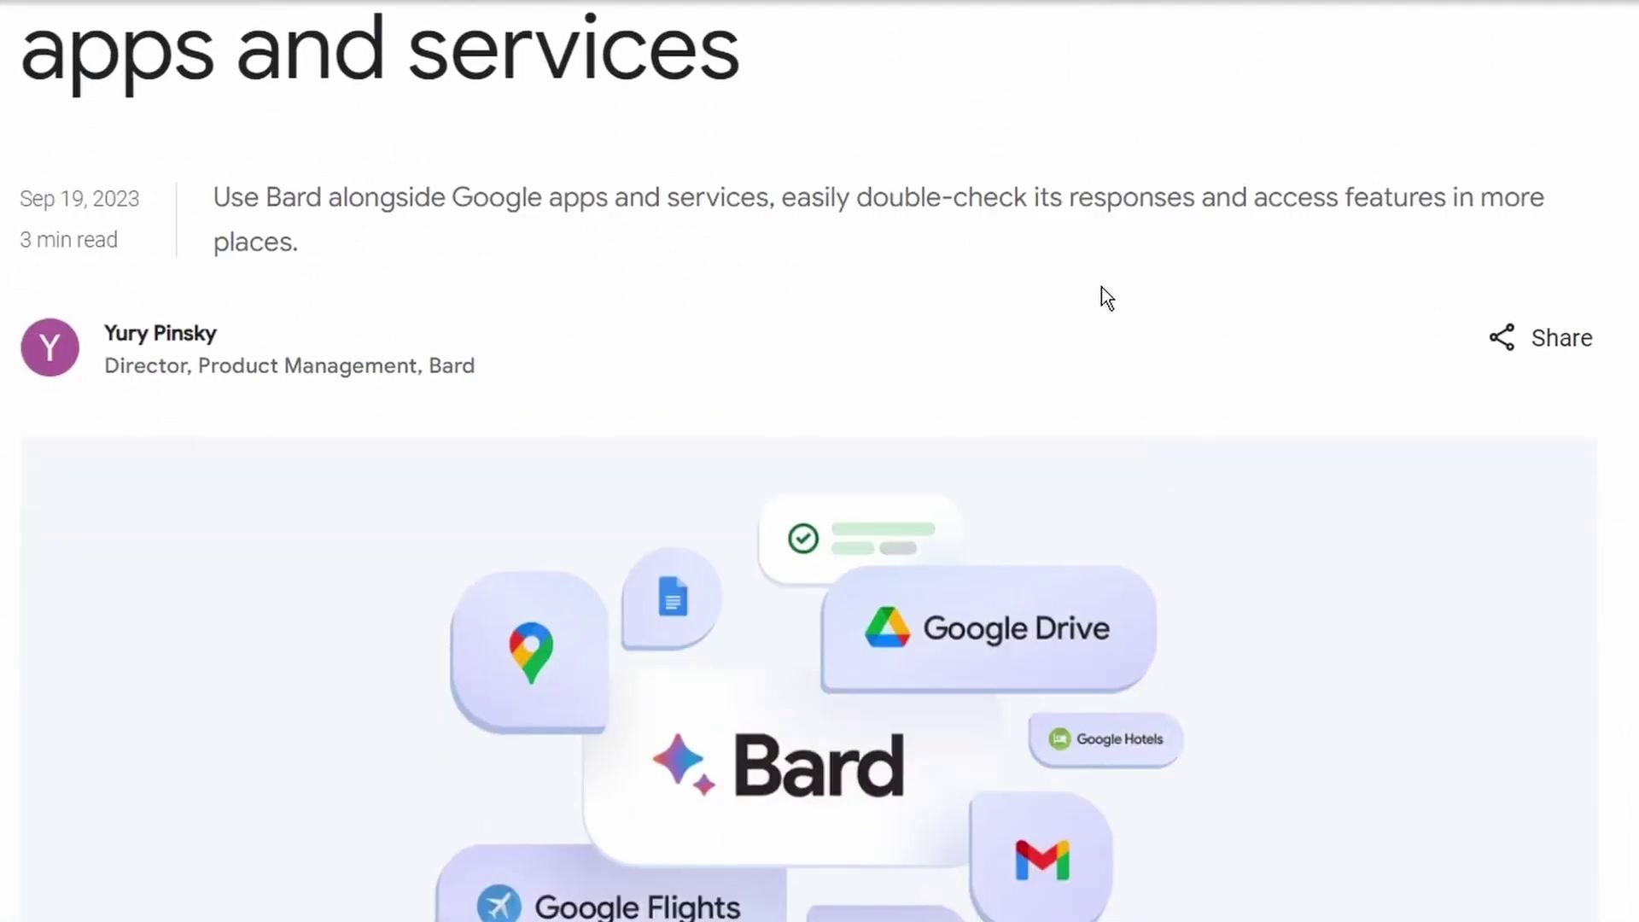
scroll(1100, 291, down, 7)
scroll(1099, 290, up, 6)
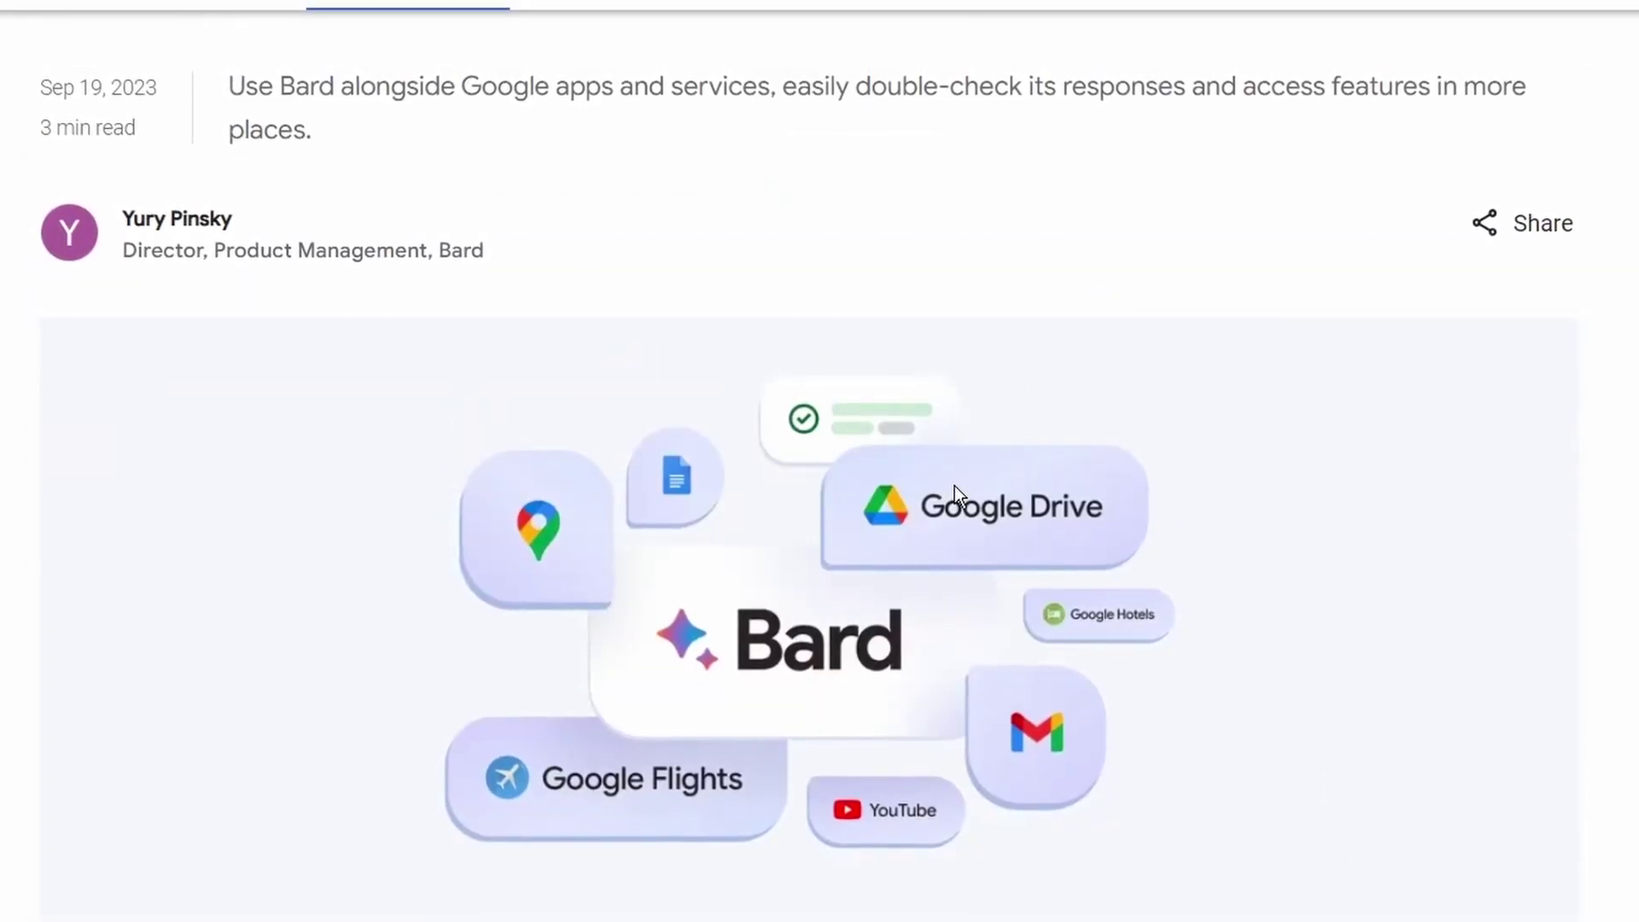
scroll(955, 485, down, 10)
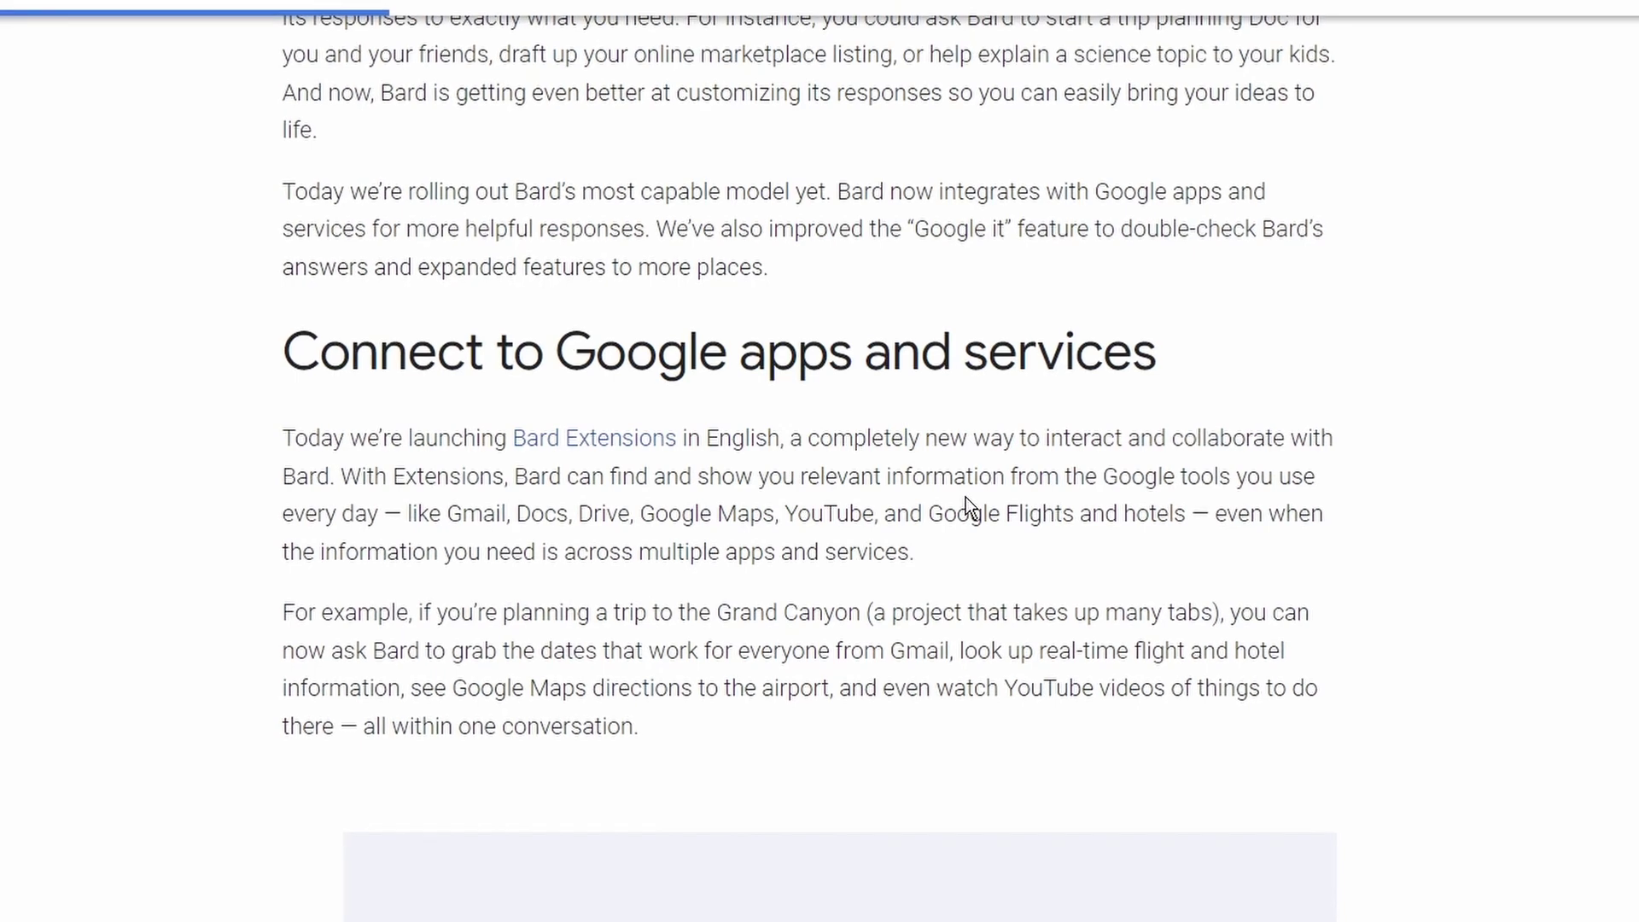
Step: Highlight the Bard Extensions announcement and the list of supported Google apps
drag(356, 438, 965, 453)
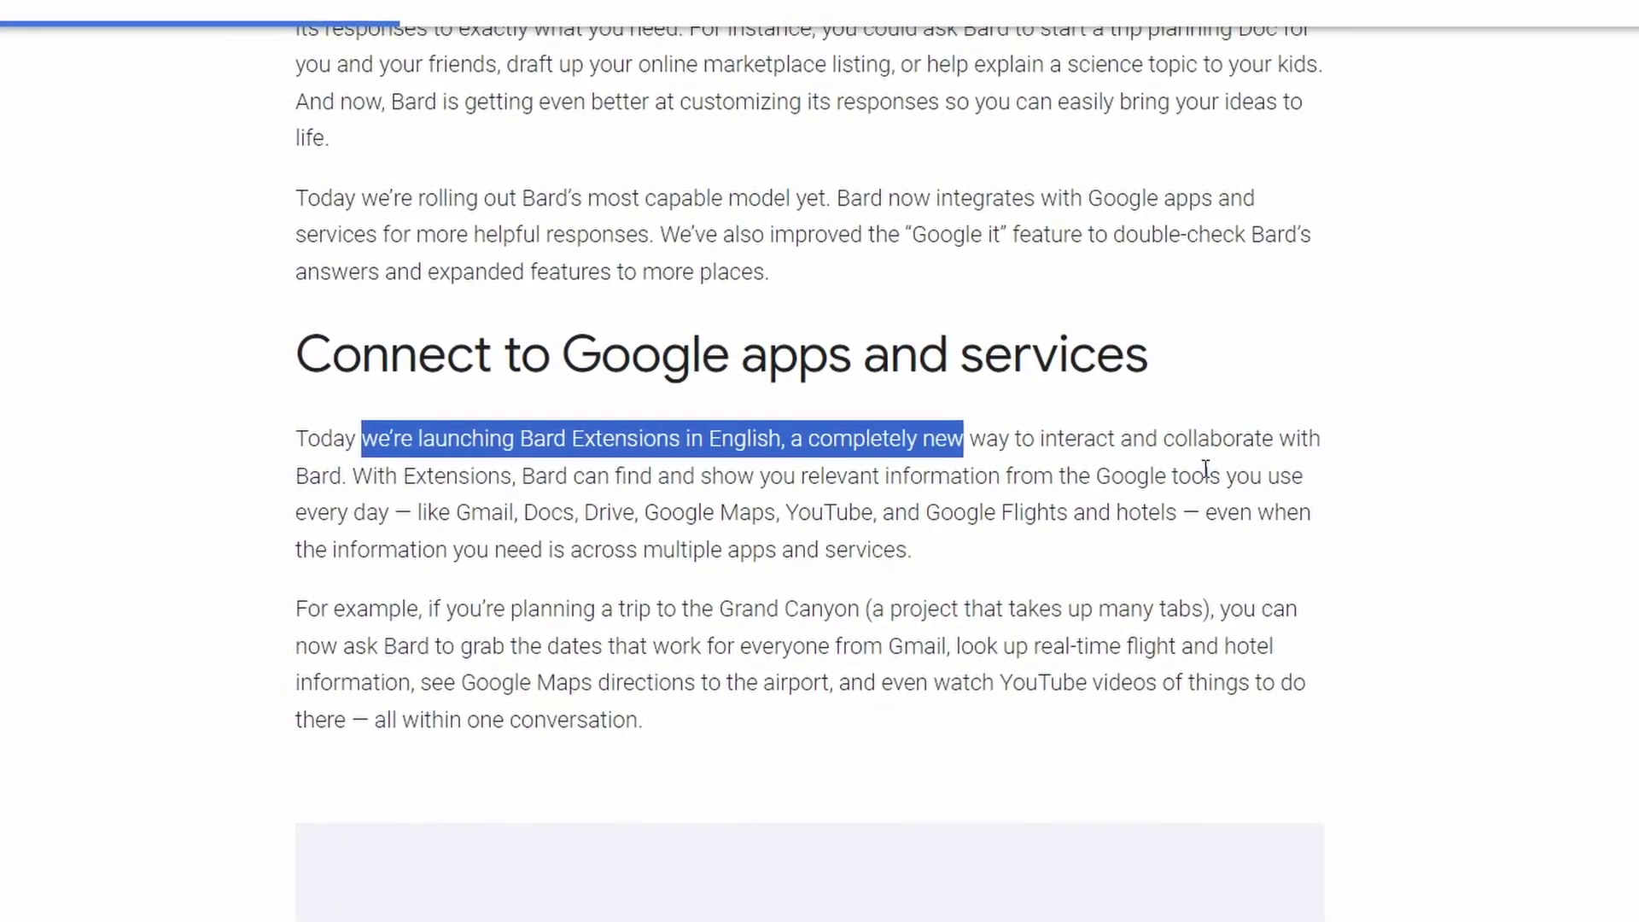
drag(1205, 471, 910, 511)
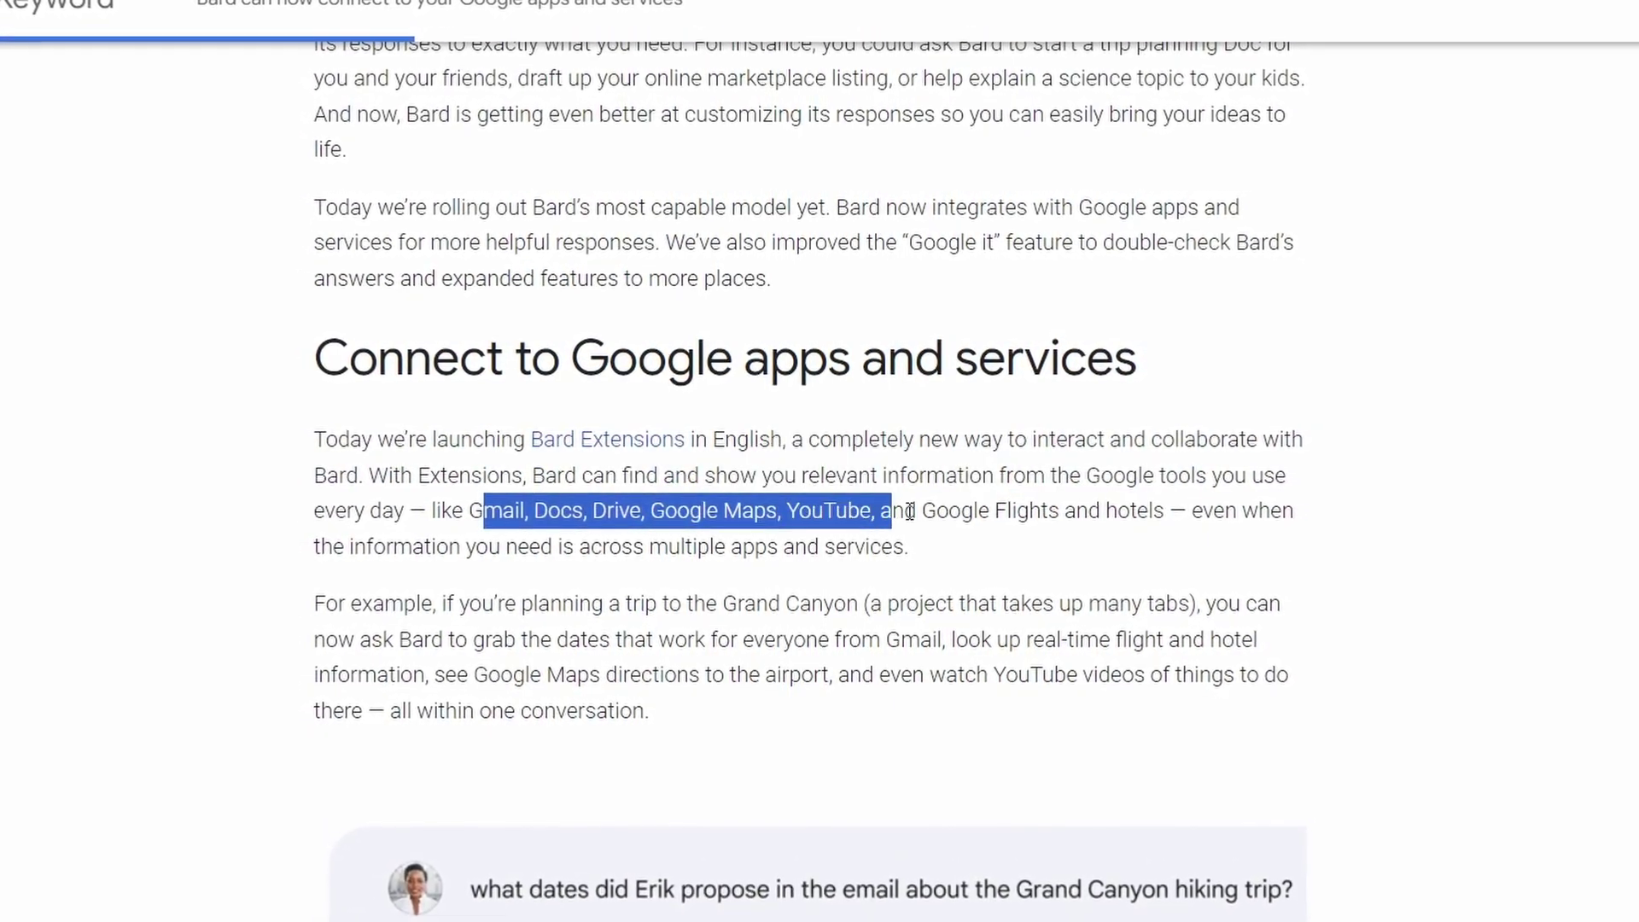
scroll(1442, 490, down, 3)
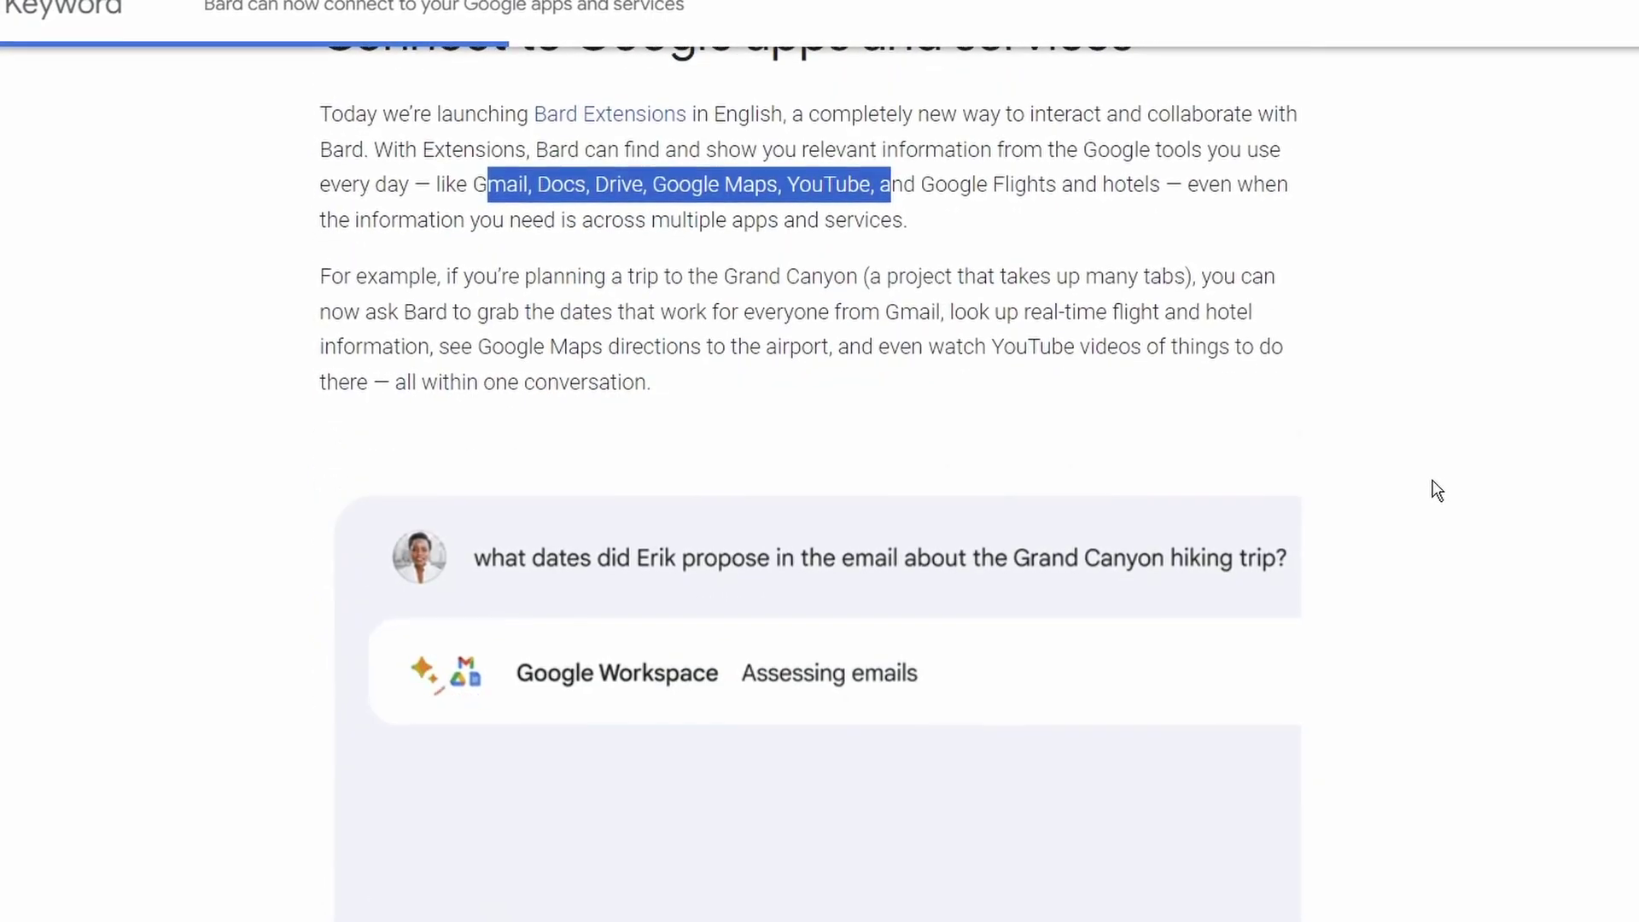
scroll(1438, 491, down, 2)
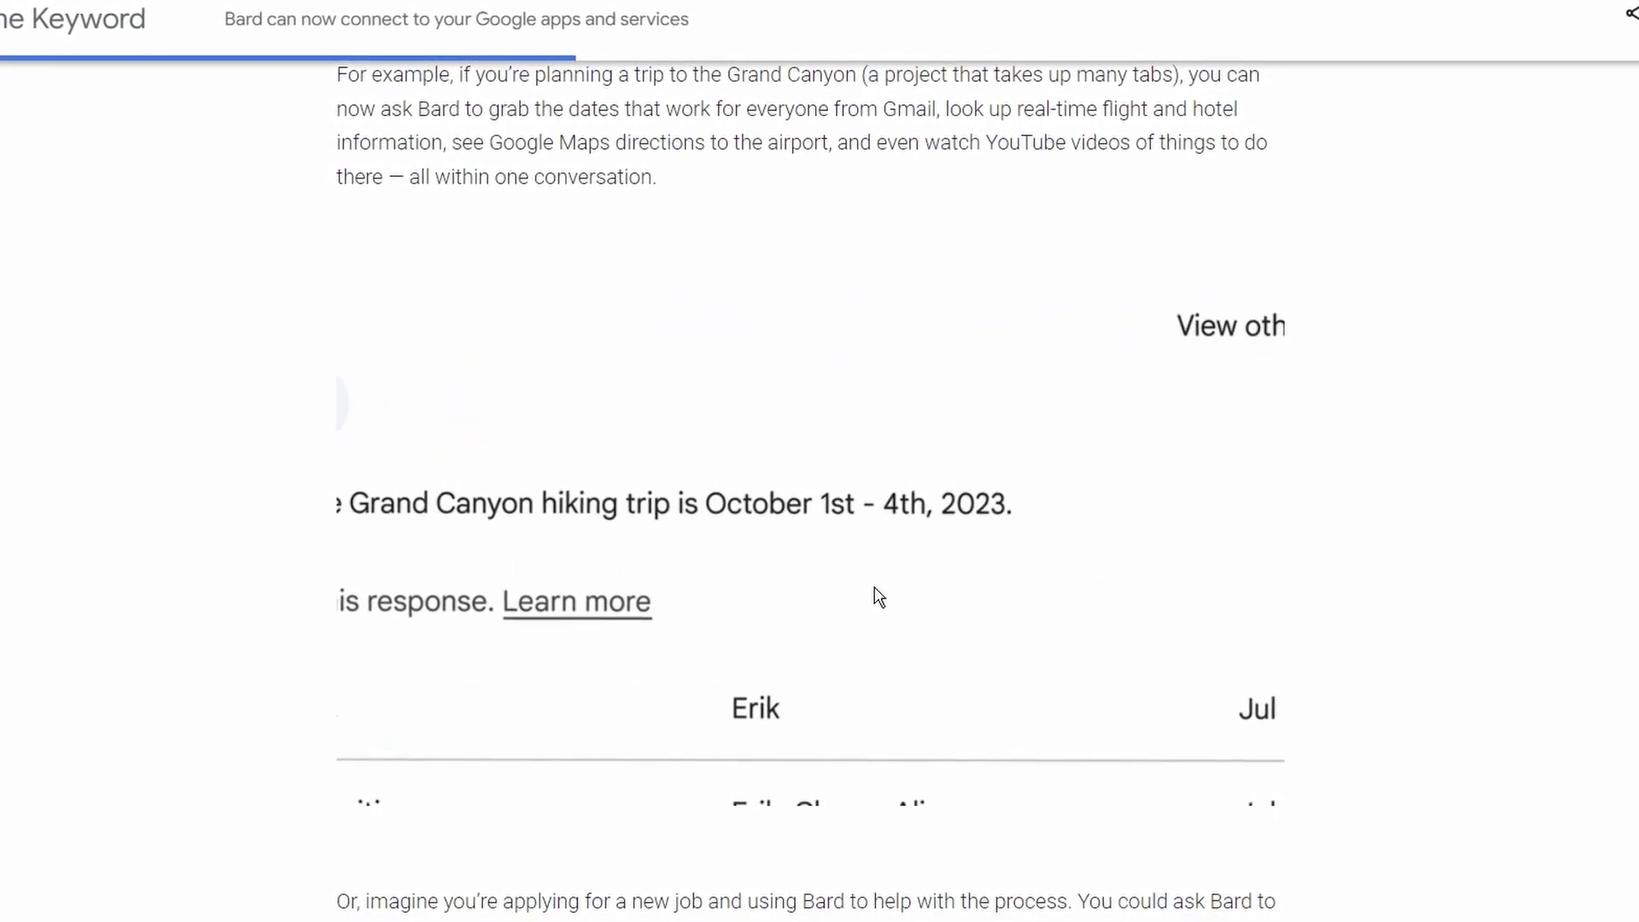
scroll(880, 596, up, 10)
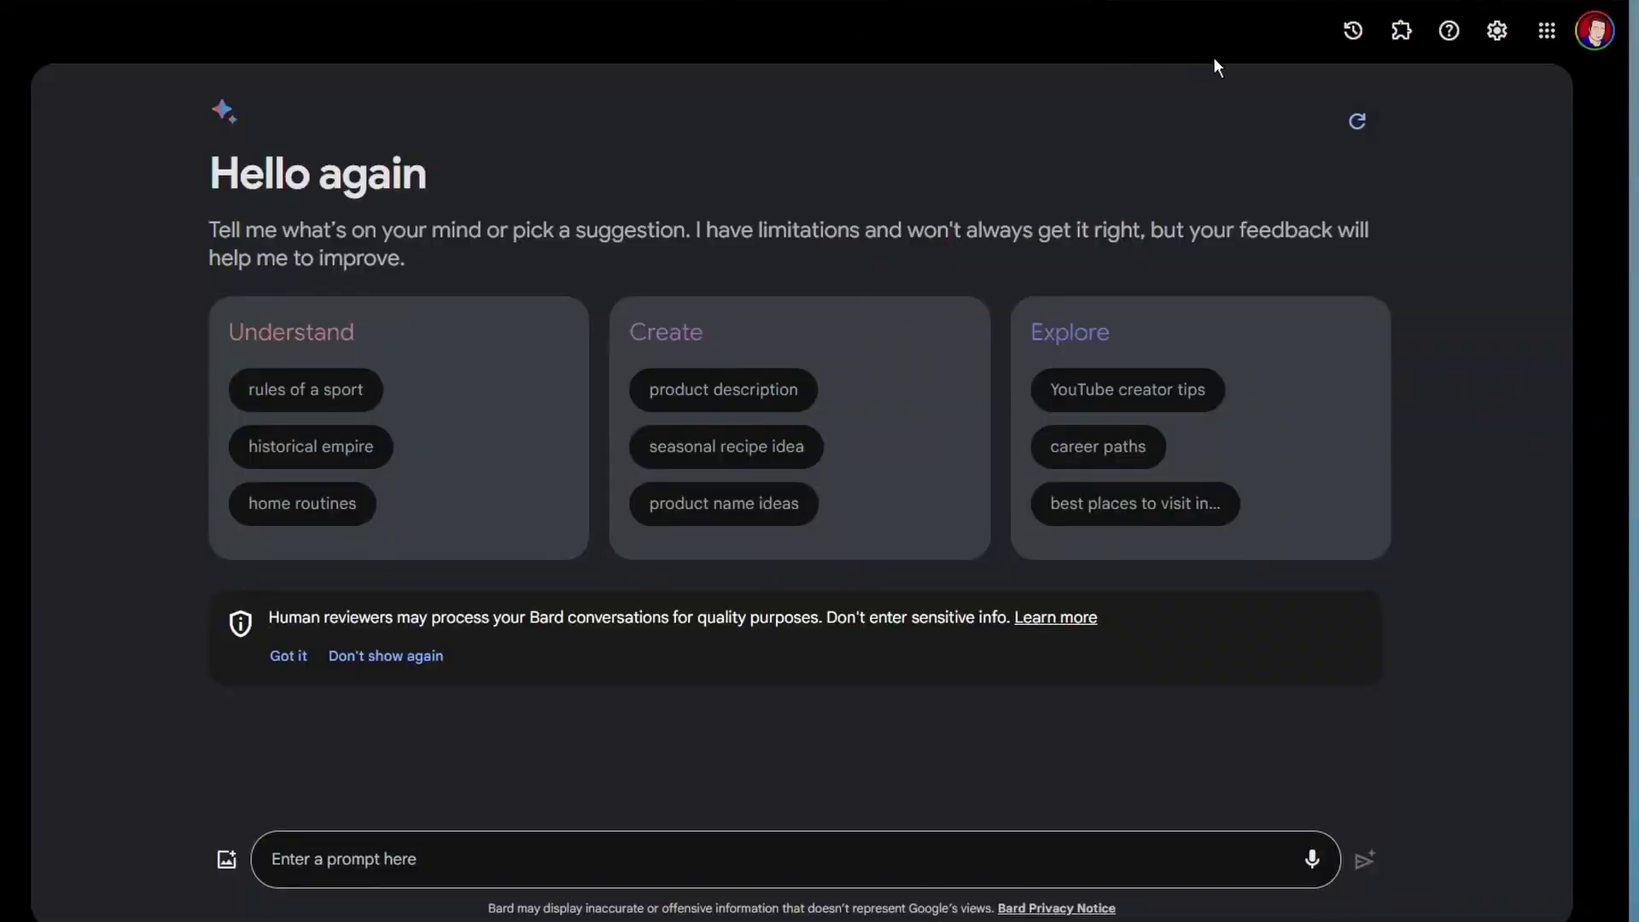
Step: Open Bard's Extensions page and toggle Google Flights off and back on
click(1402, 34)
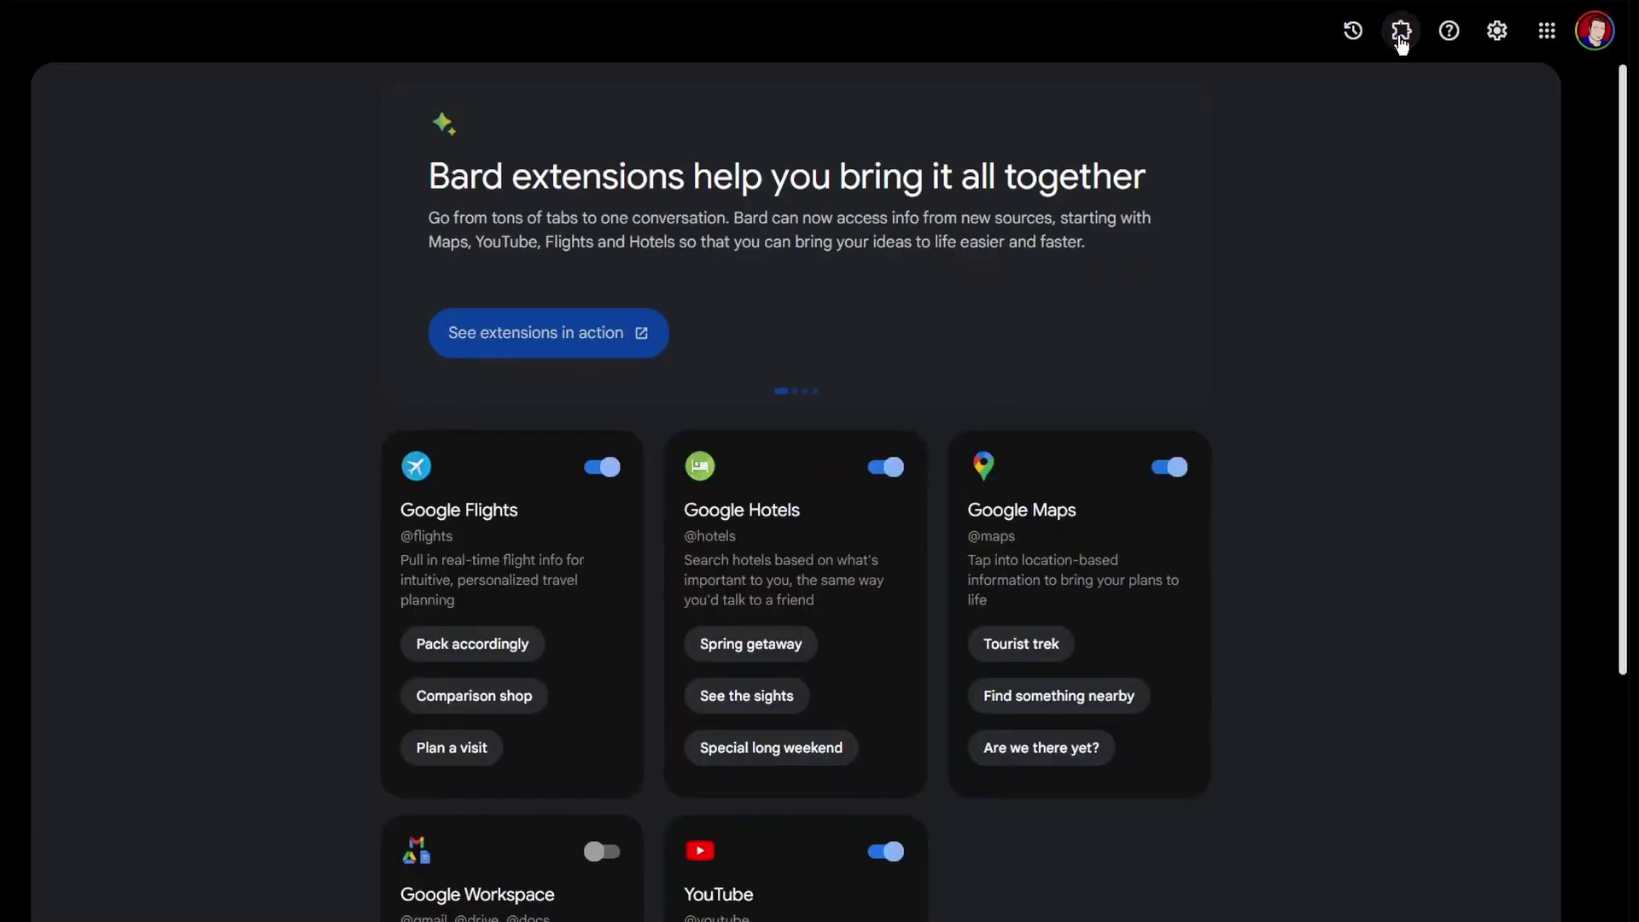
click(612, 468)
click(611, 468)
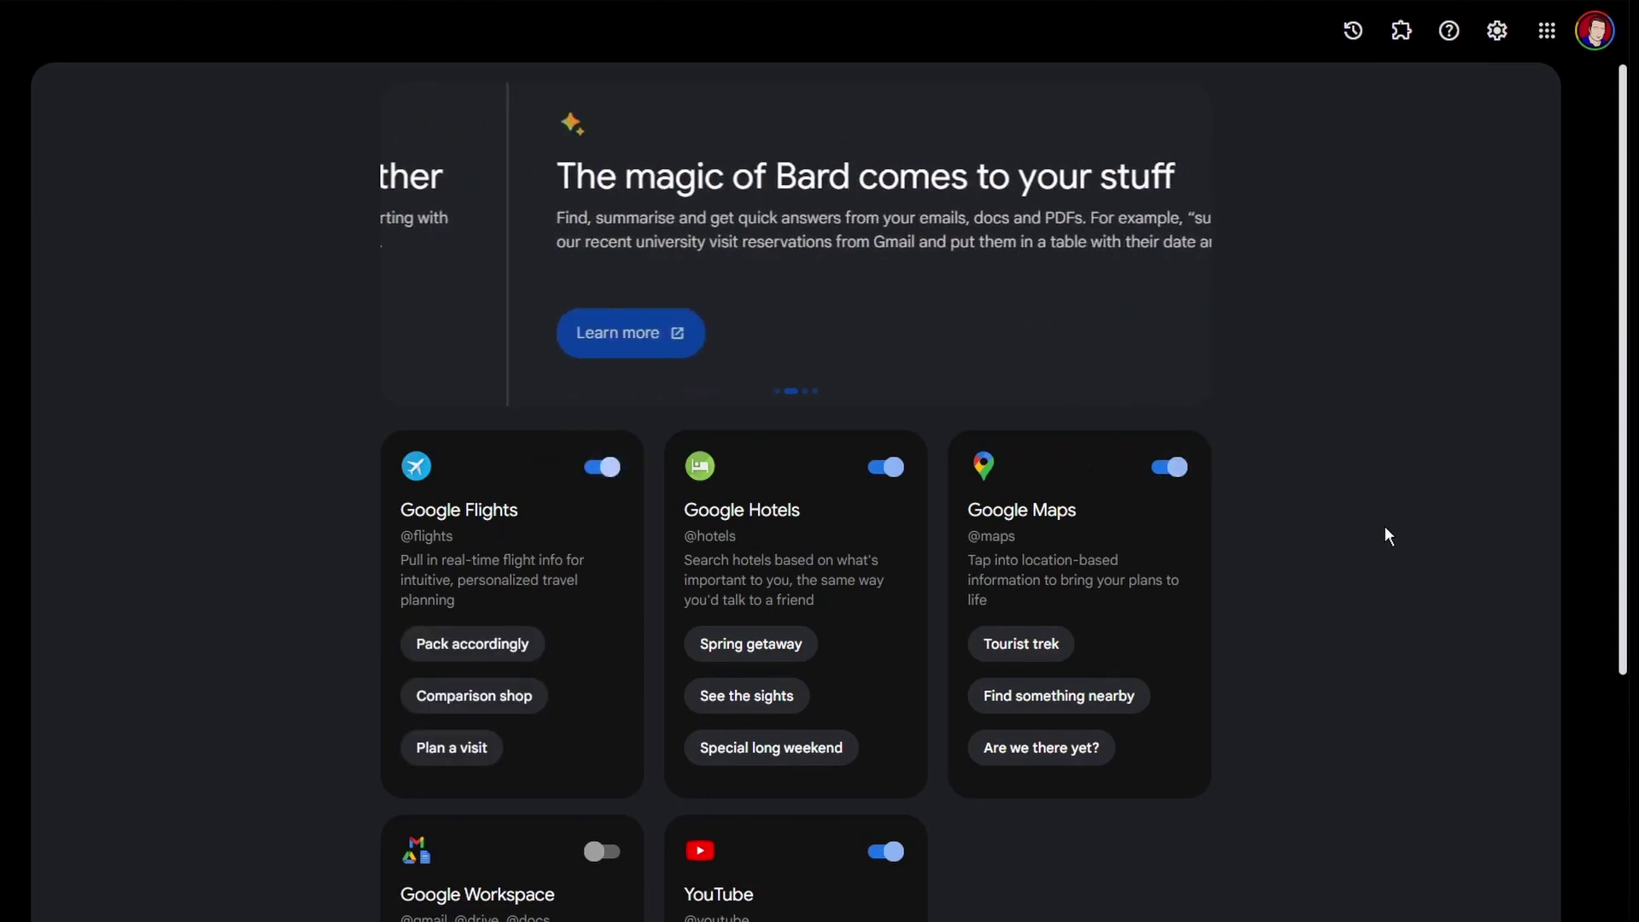
scroll(1383, 528, down, 3)
Step: Switch on the Google Workspace extension and confirm connecting it to Bard
click(604, 553)
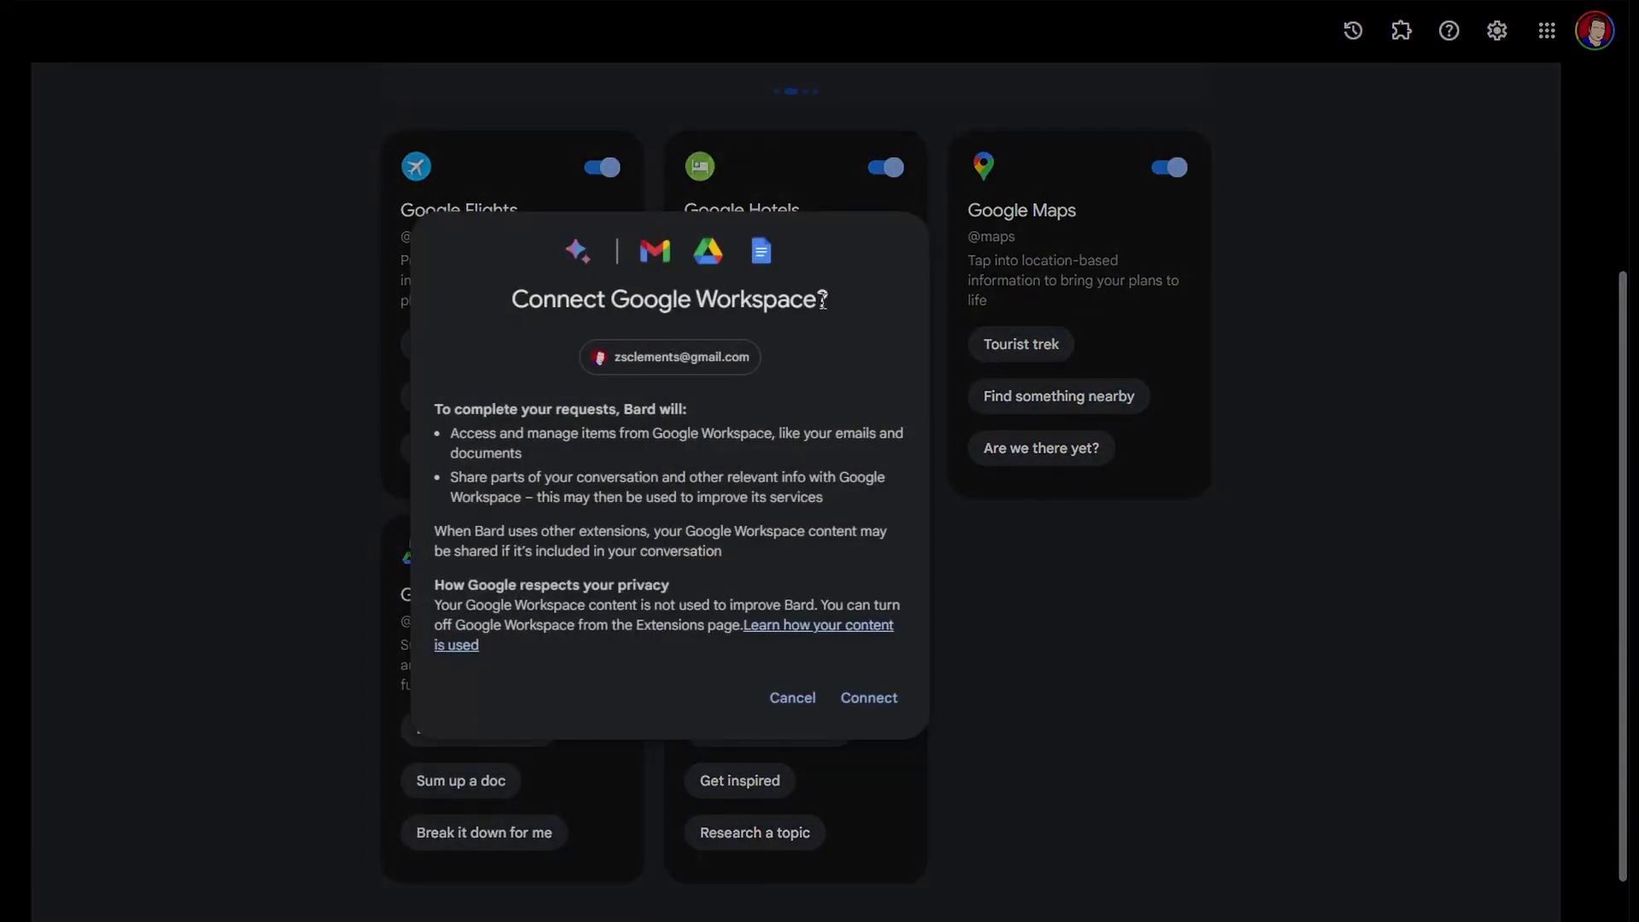
drag(470, 437, 762, 427)
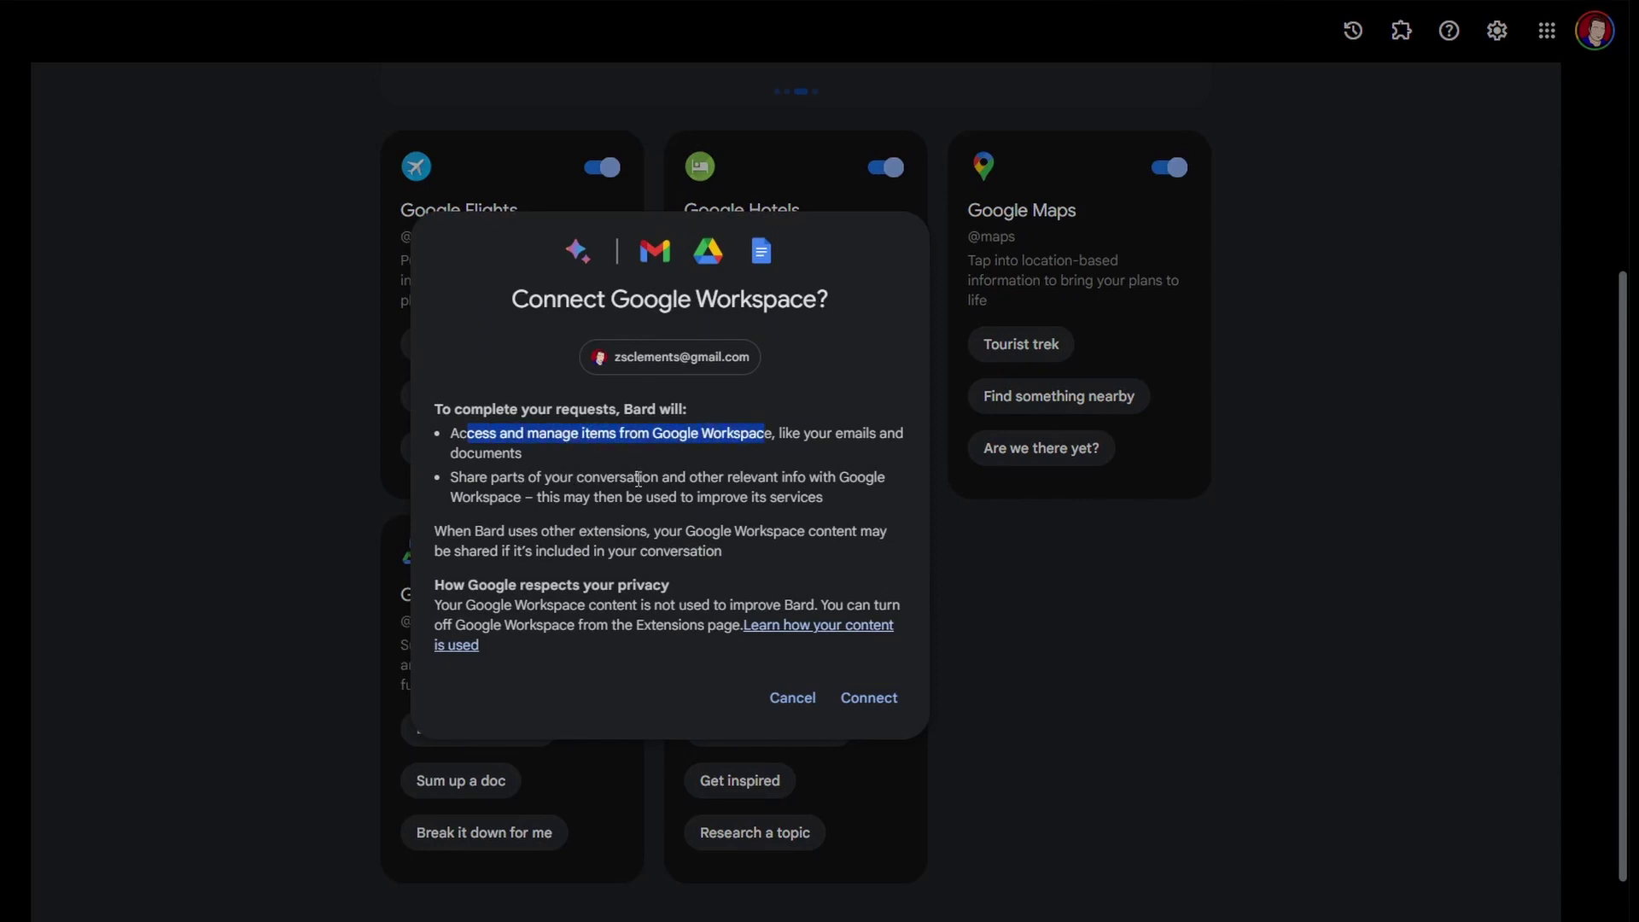
click(860, 701)
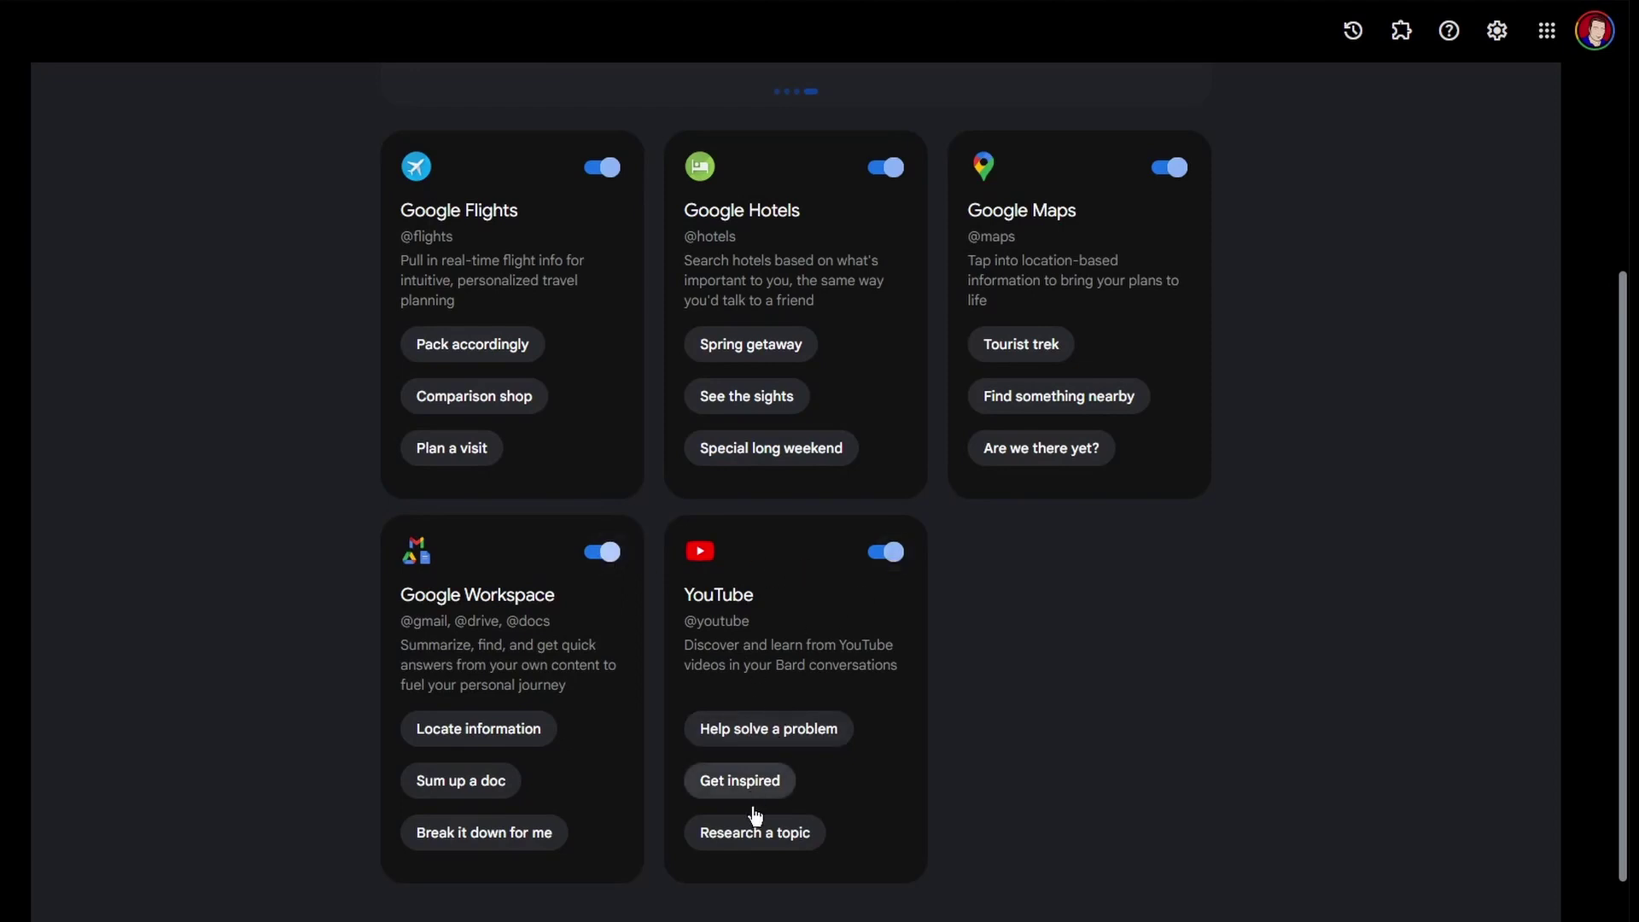
scroll(927, 766, down, 1)
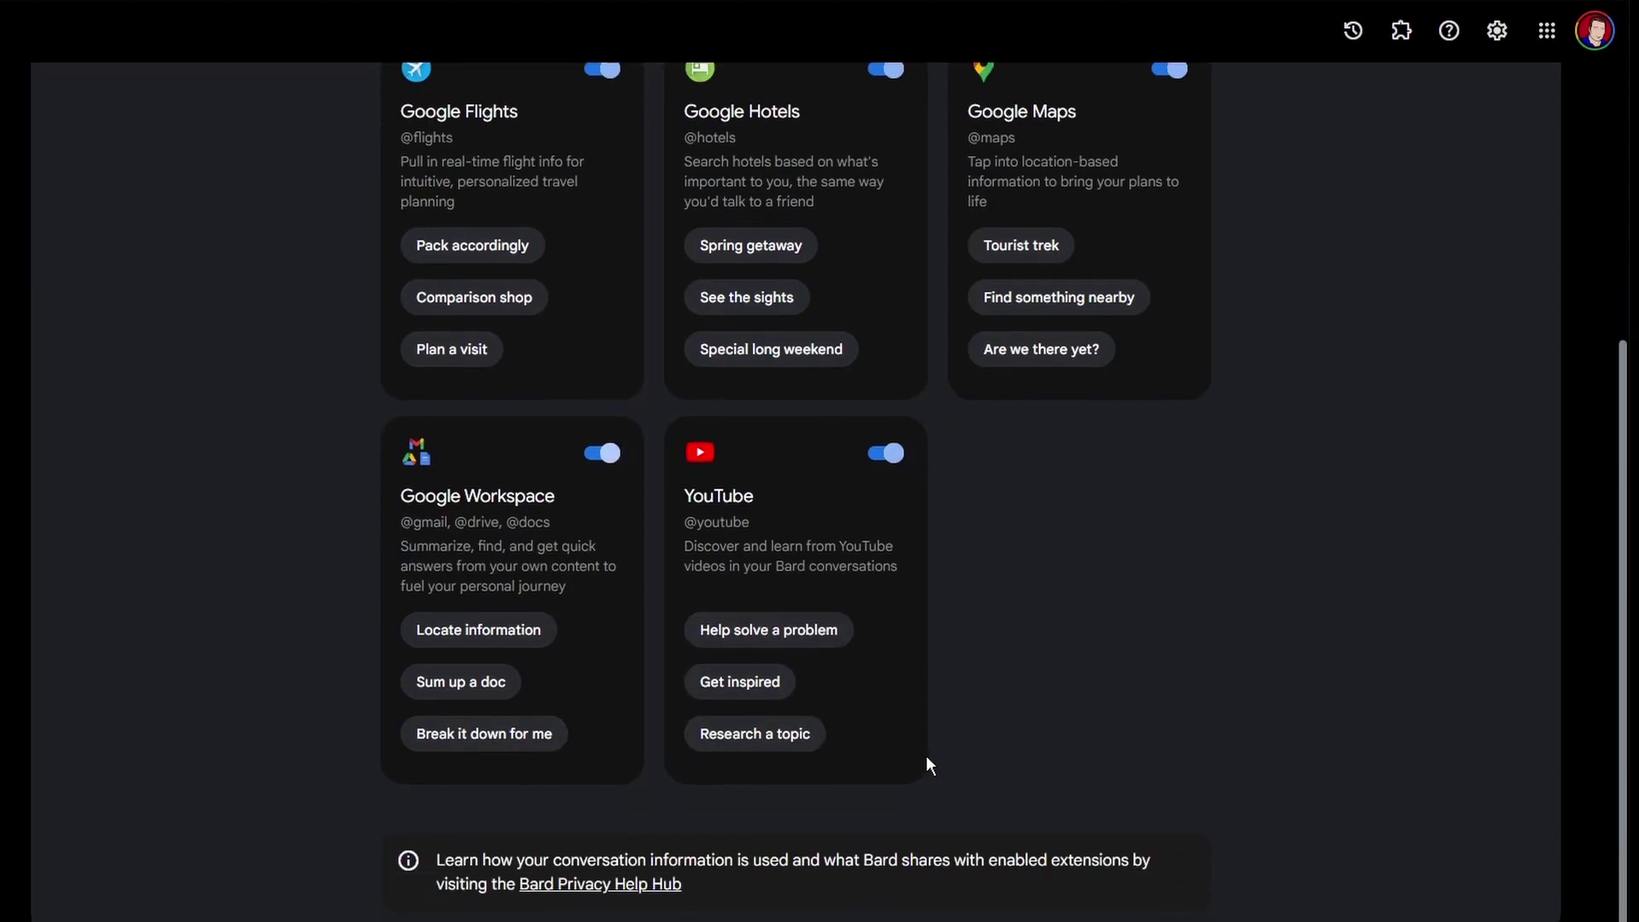
scroll(926, 769, up, 3)
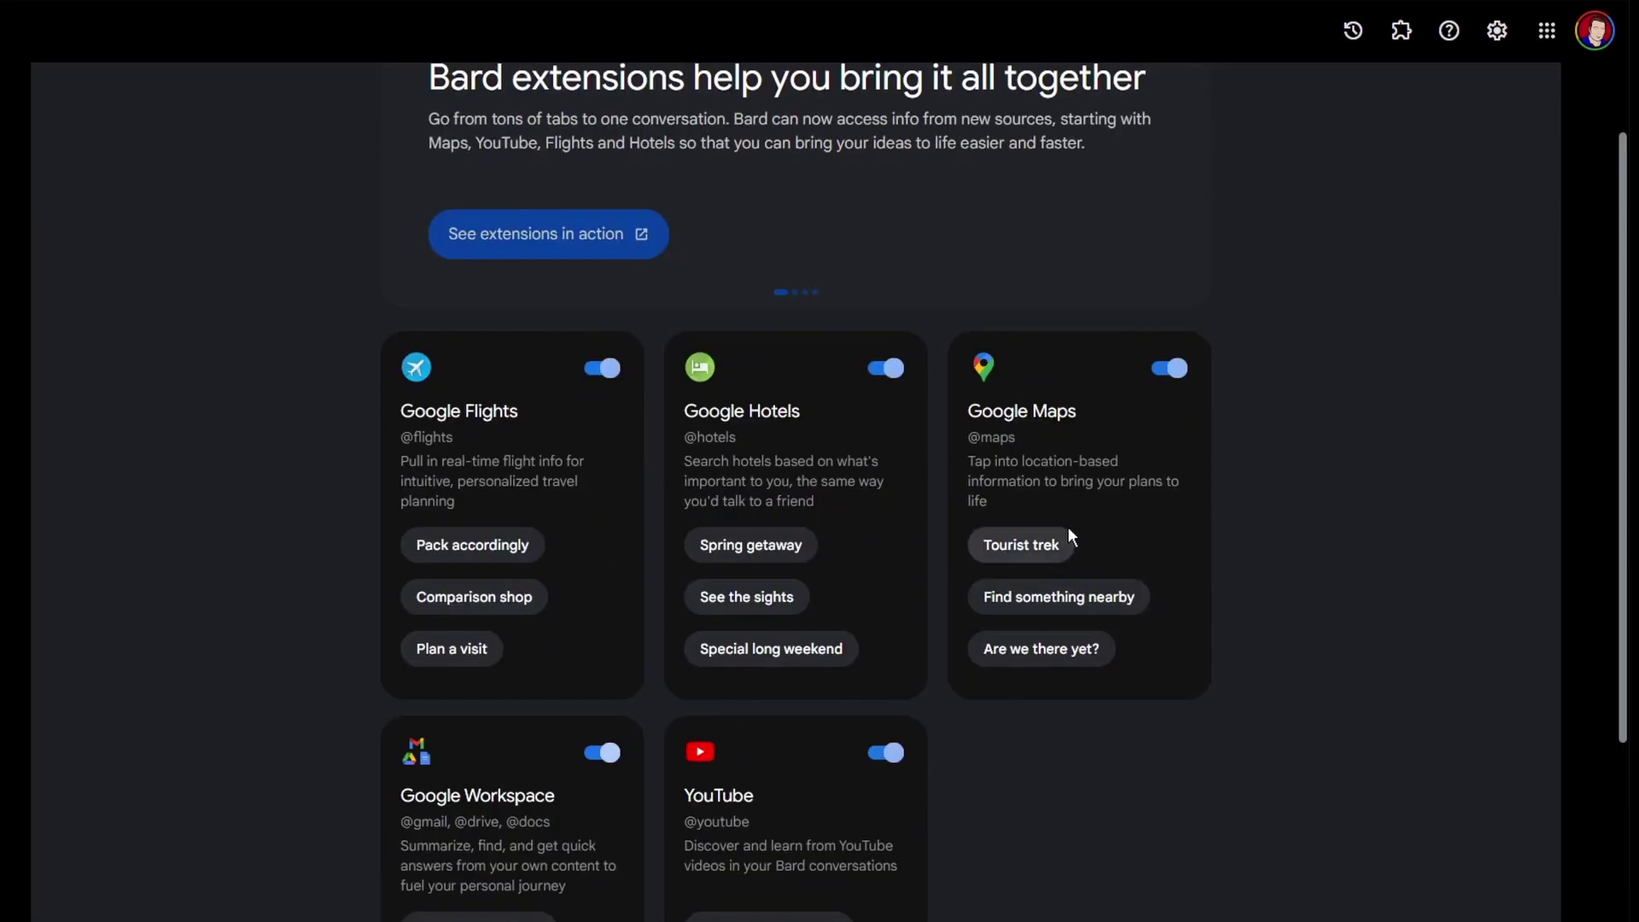
scroll(790, 300, up, 1)
Step: Toggle Google Maps off and on again while stepping through the extension intro slides
click(1188, 246)
click(1189, 246)
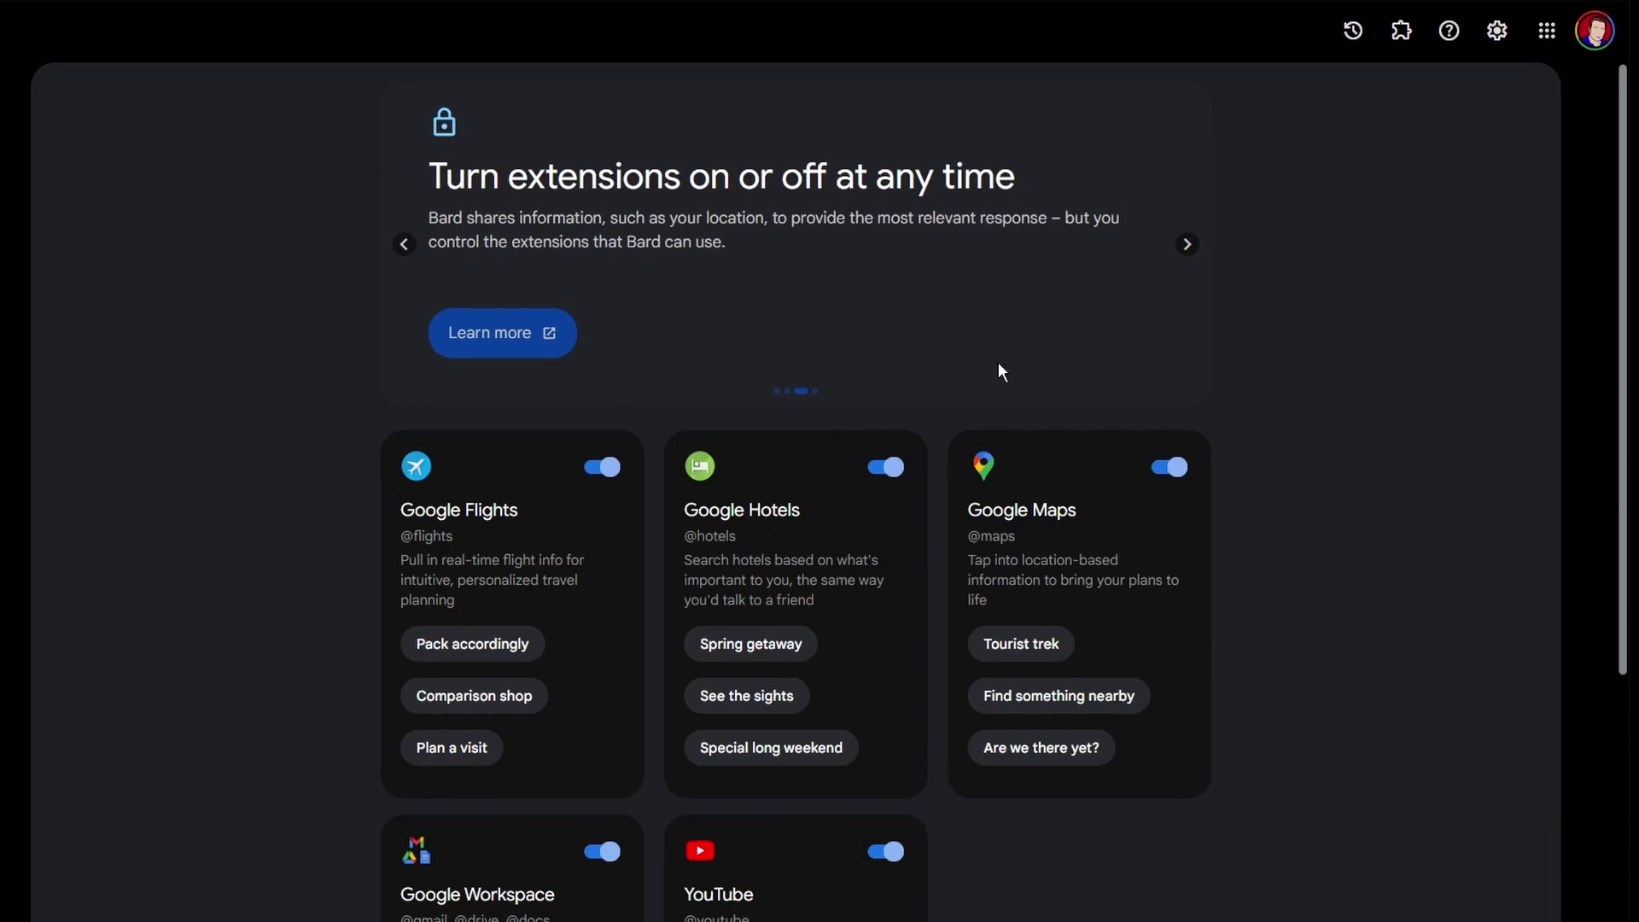
click(1169, 471)
click(1177, 474)
click(1185, 248)
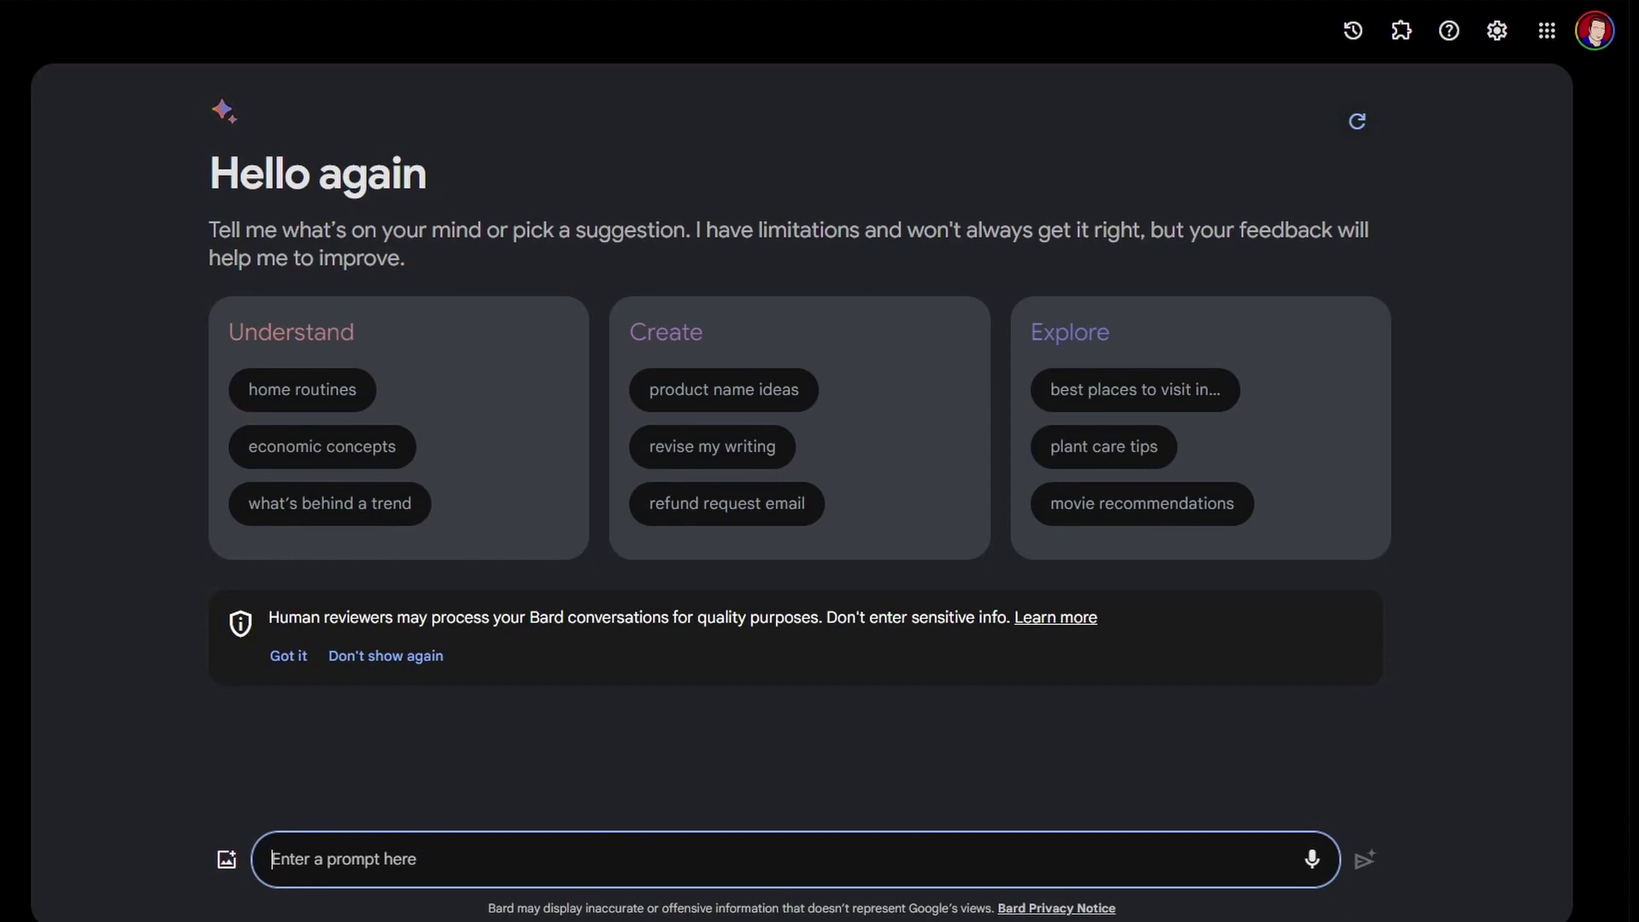
Step: Attach the lasagna photo and ask Bard what the dish is and for its recipe
drag(2, 454, 665, 857)
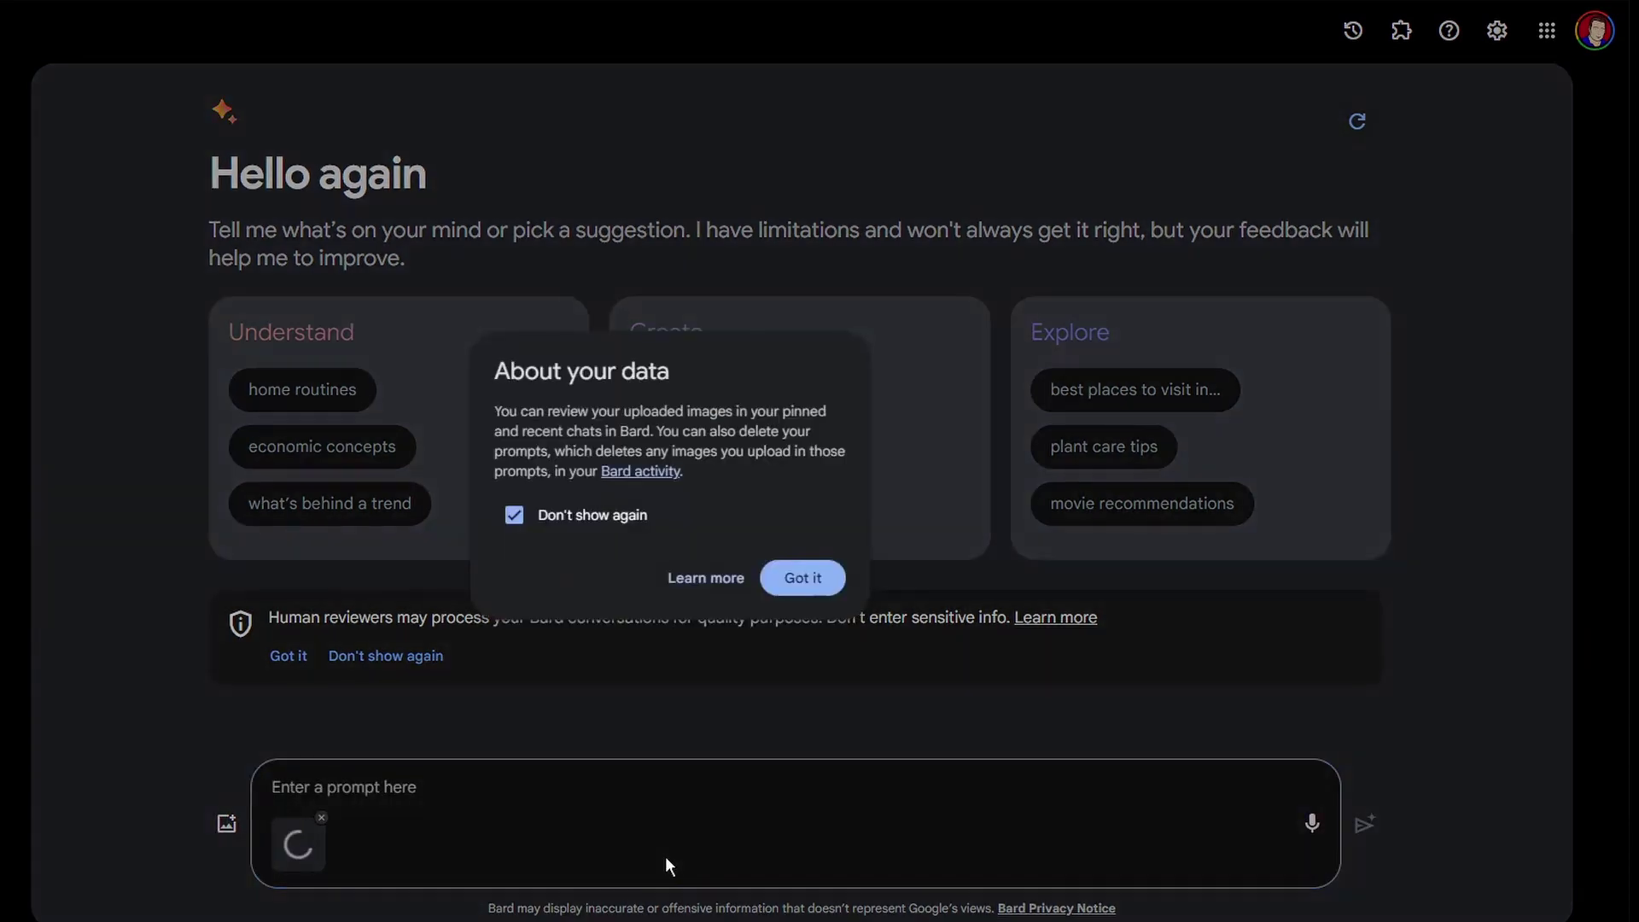
click(802, 577)
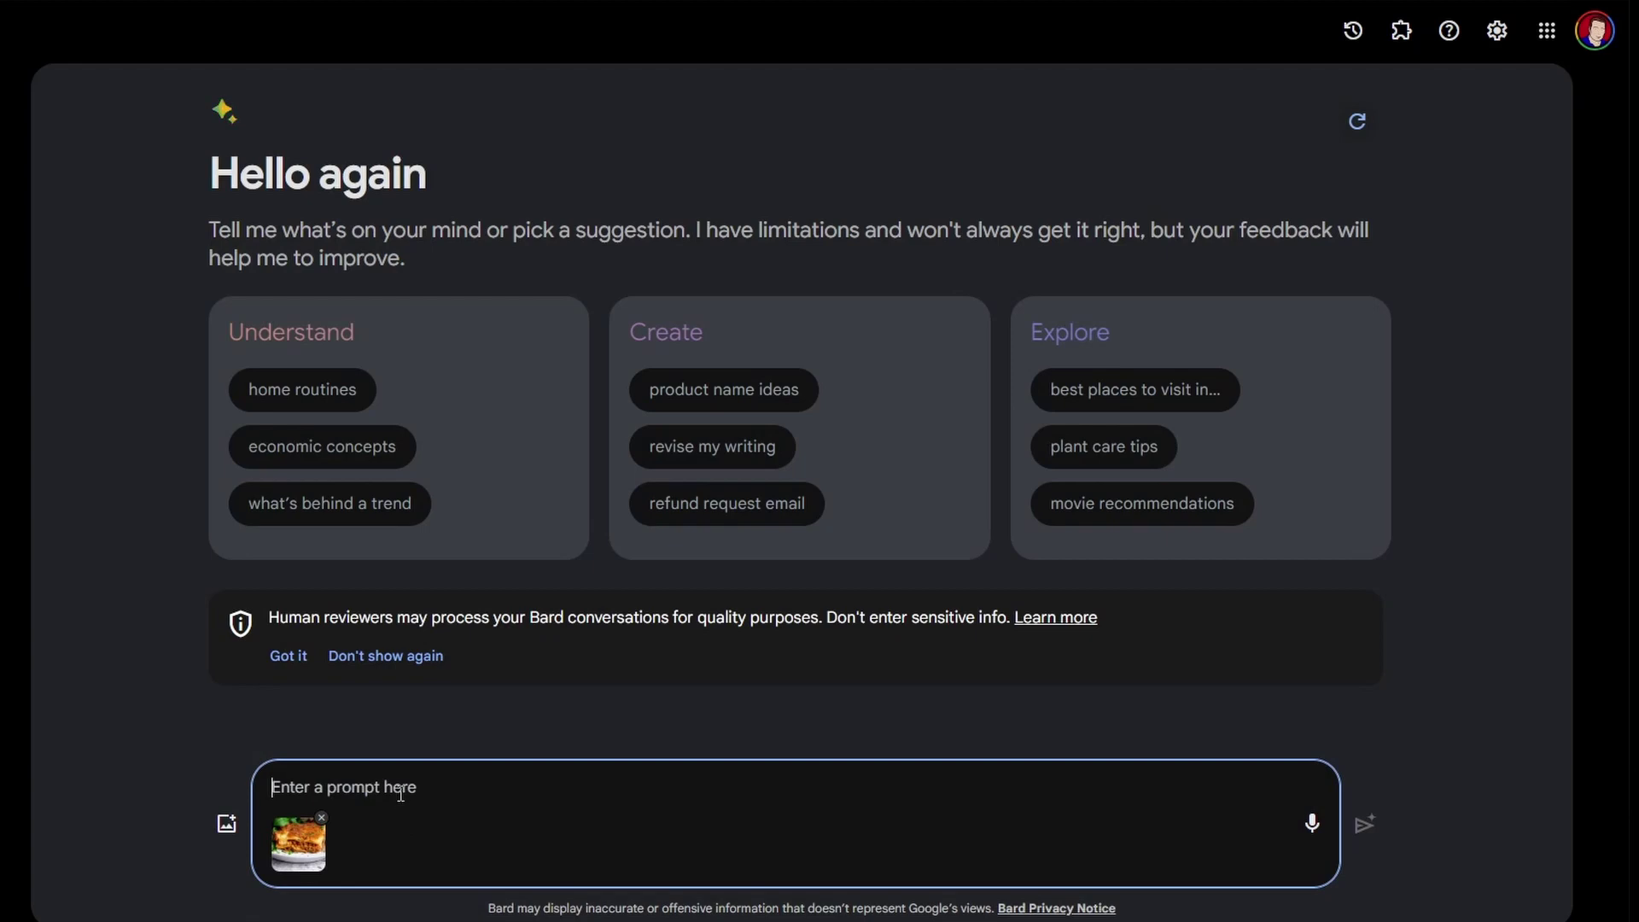
text(wha)
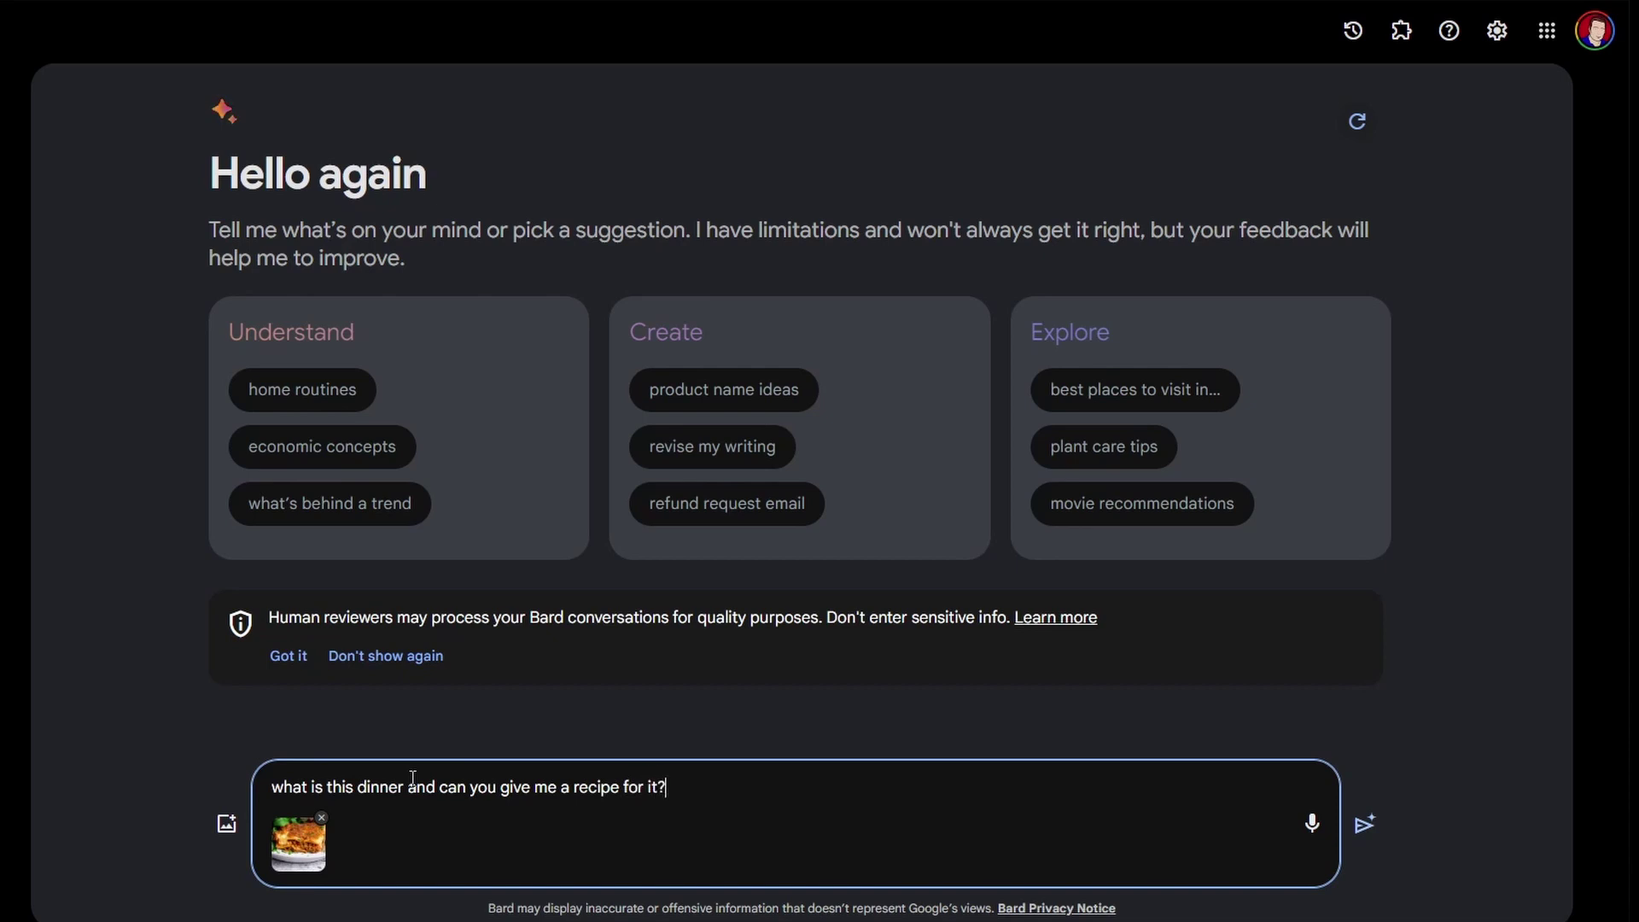
key(Return)
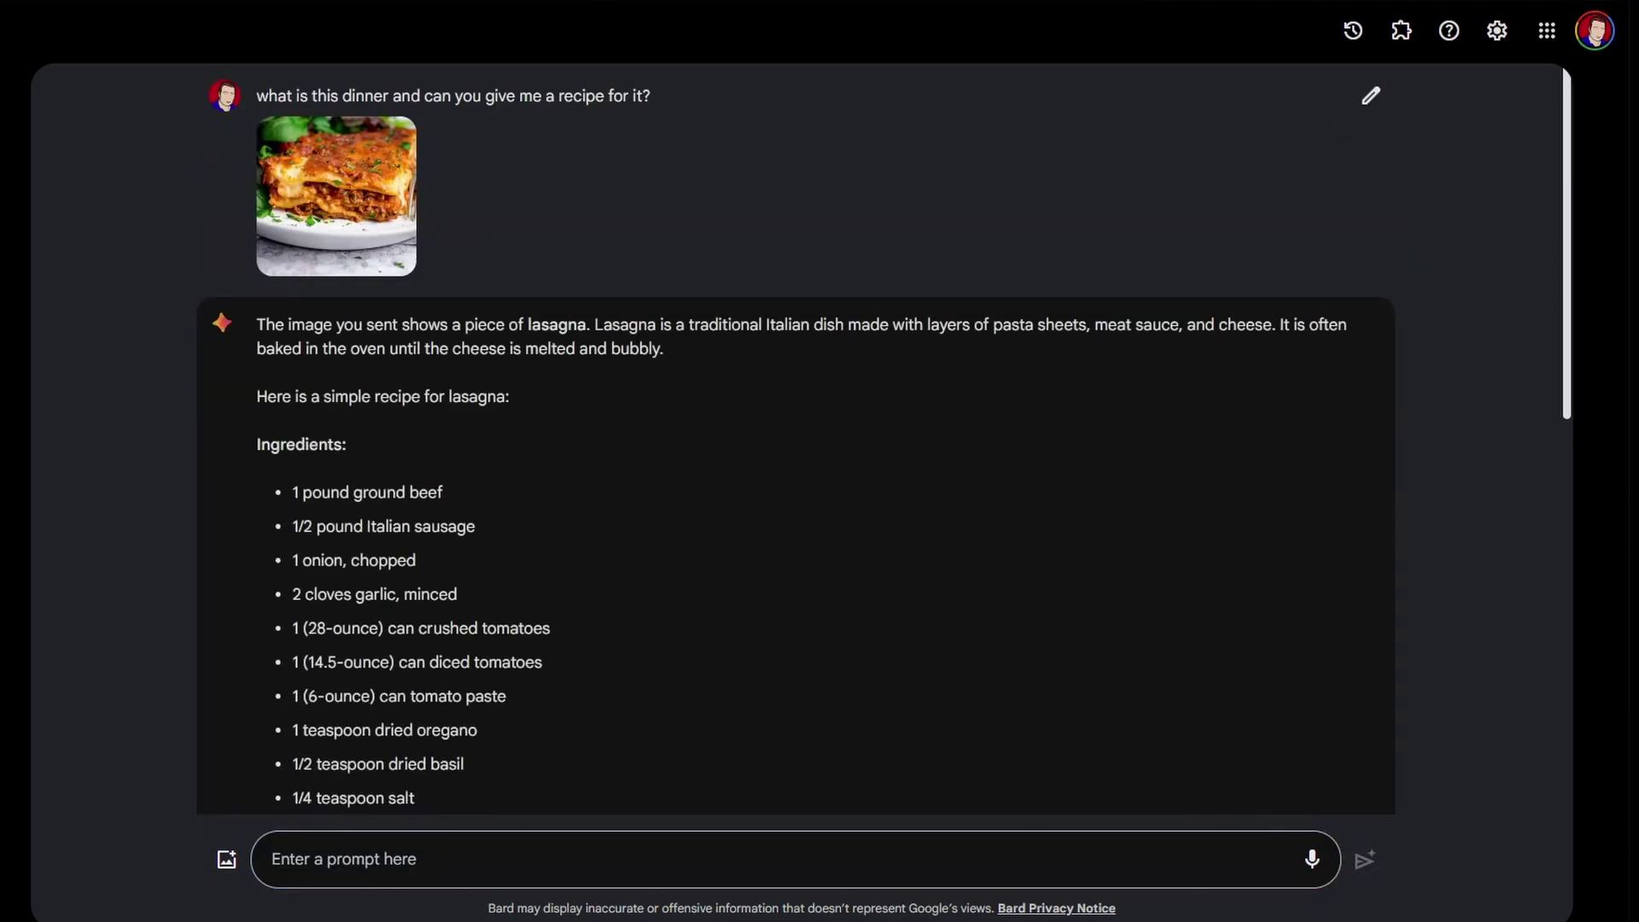
Step: Double-check the lasagna answer with Google and open the 'Recipe for lasagna' search results
drag(585, 331, 528, 327)
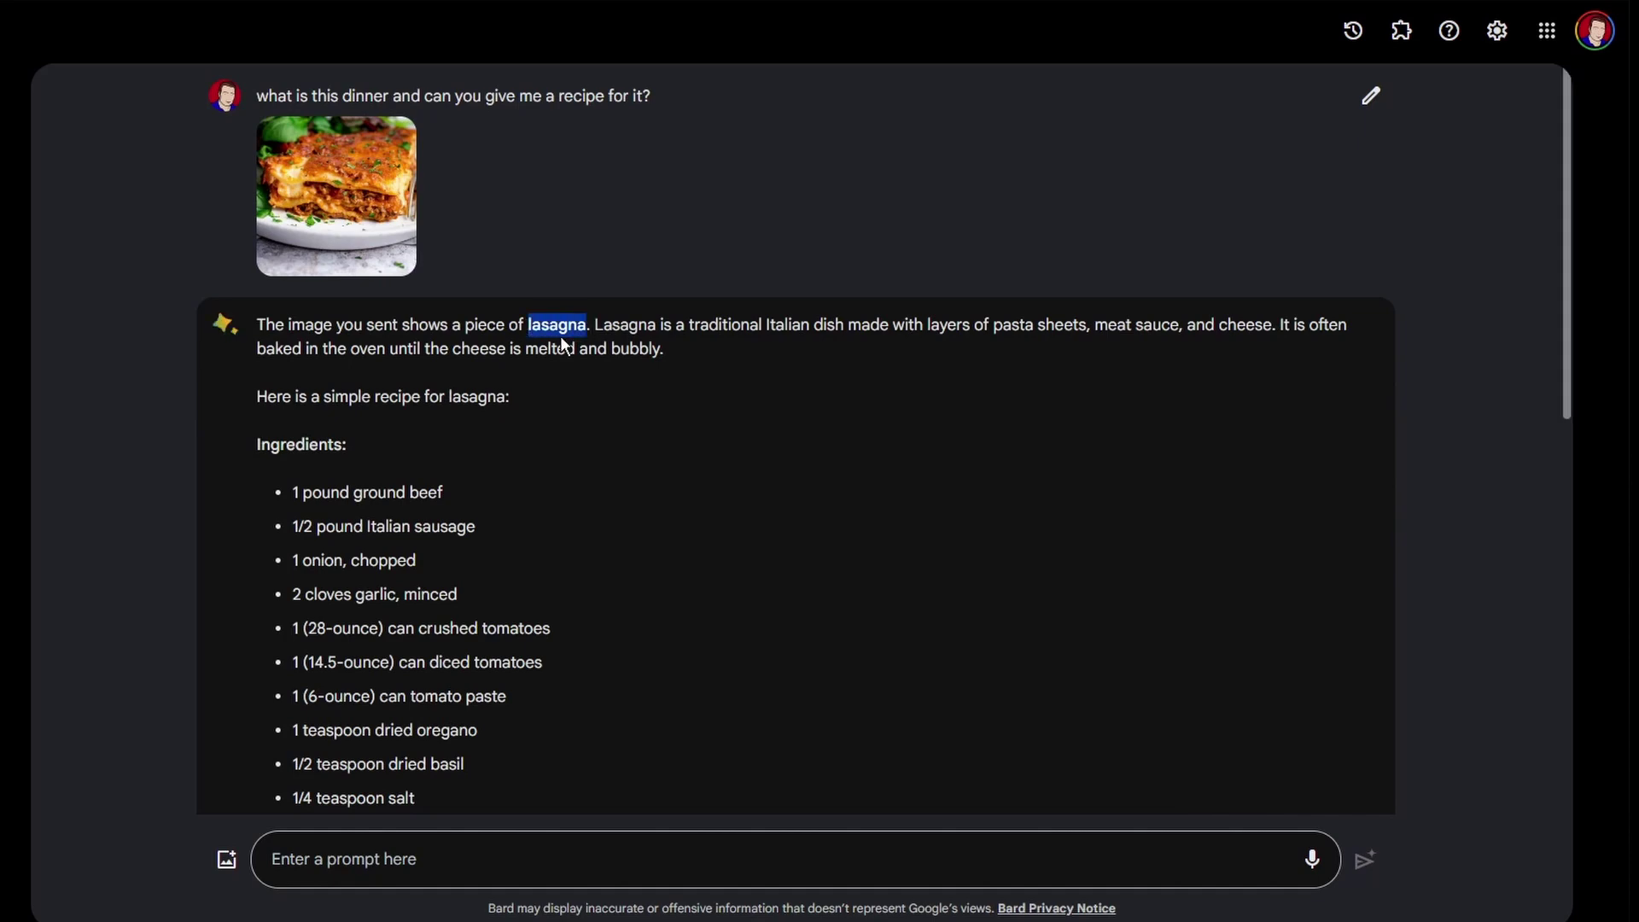
scroll(434, 523, down, 6)
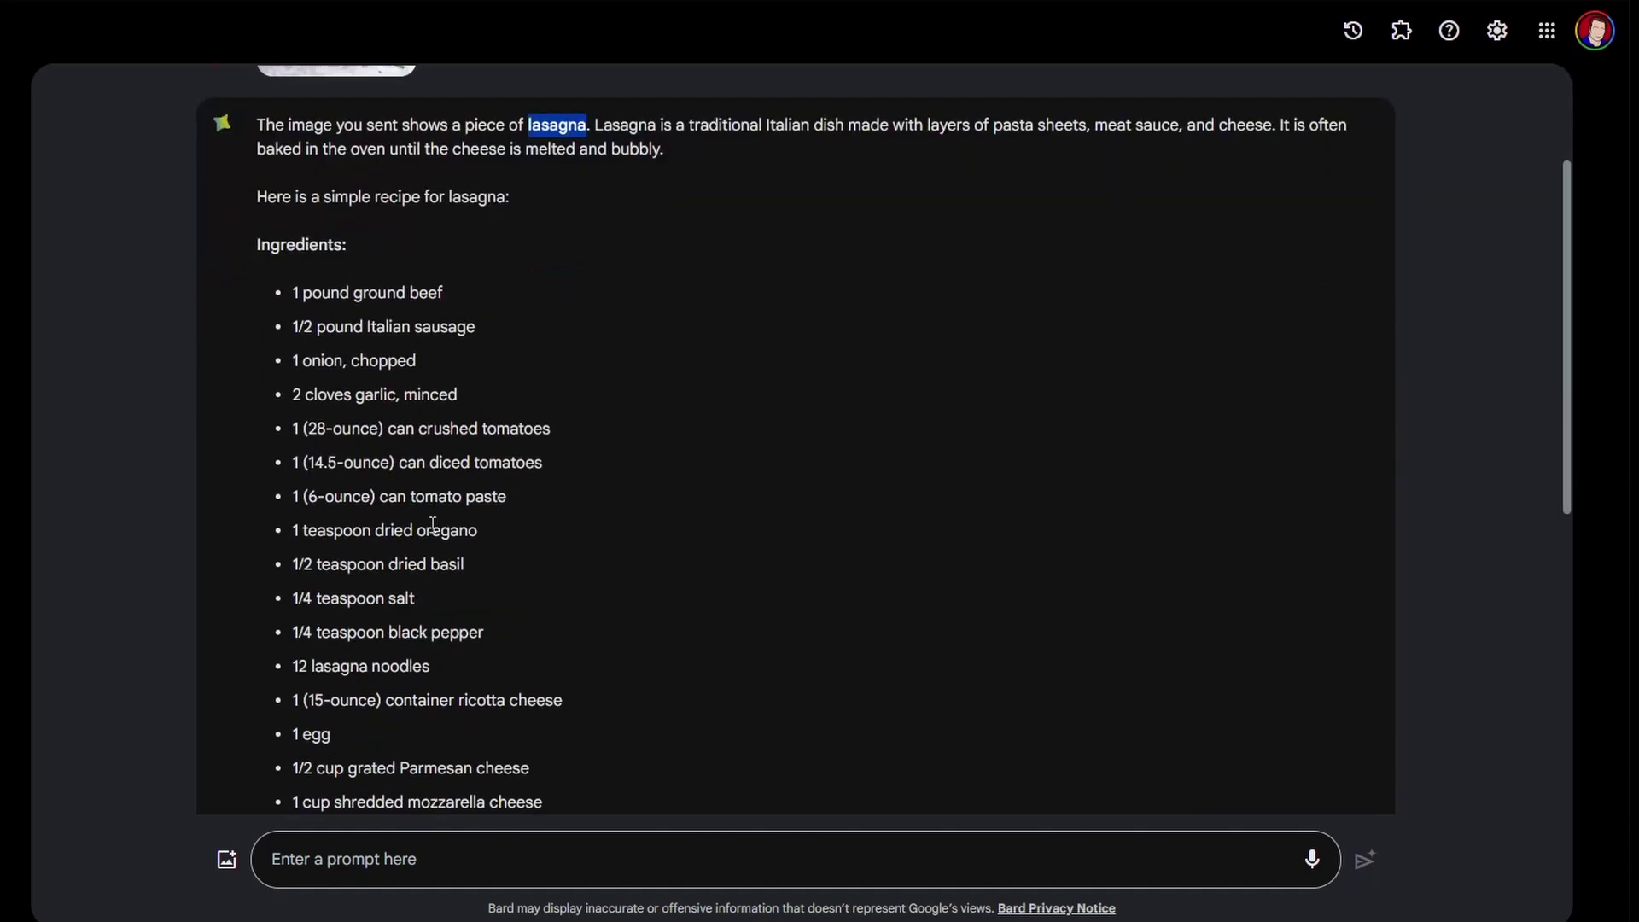
scroll(605, 623, down, 4)
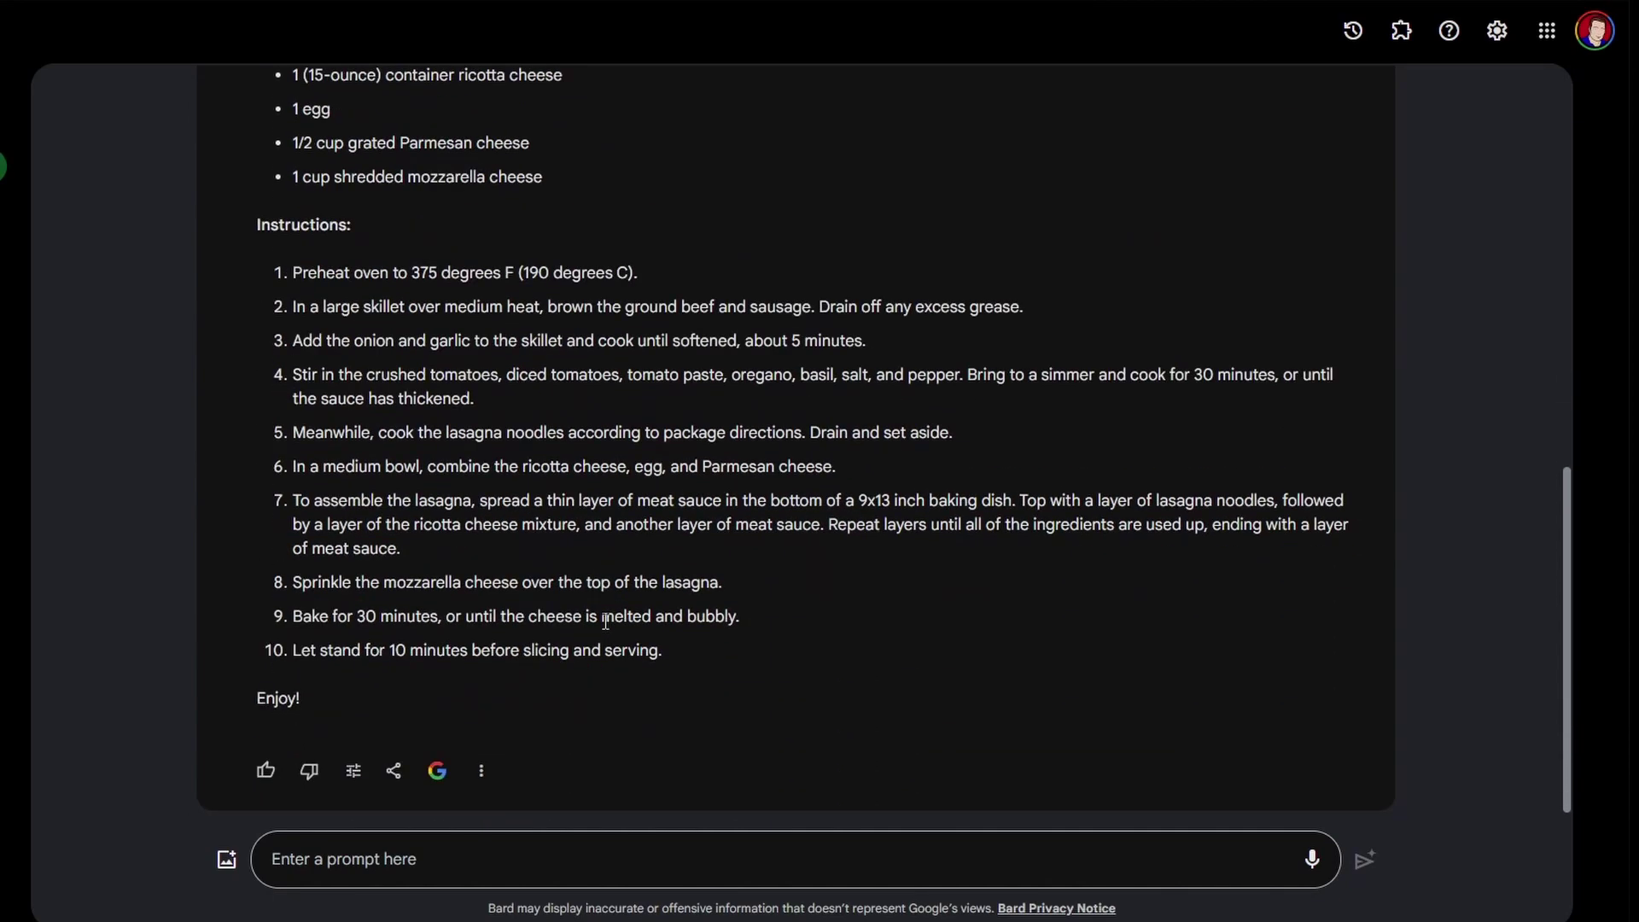
click(438, 772)
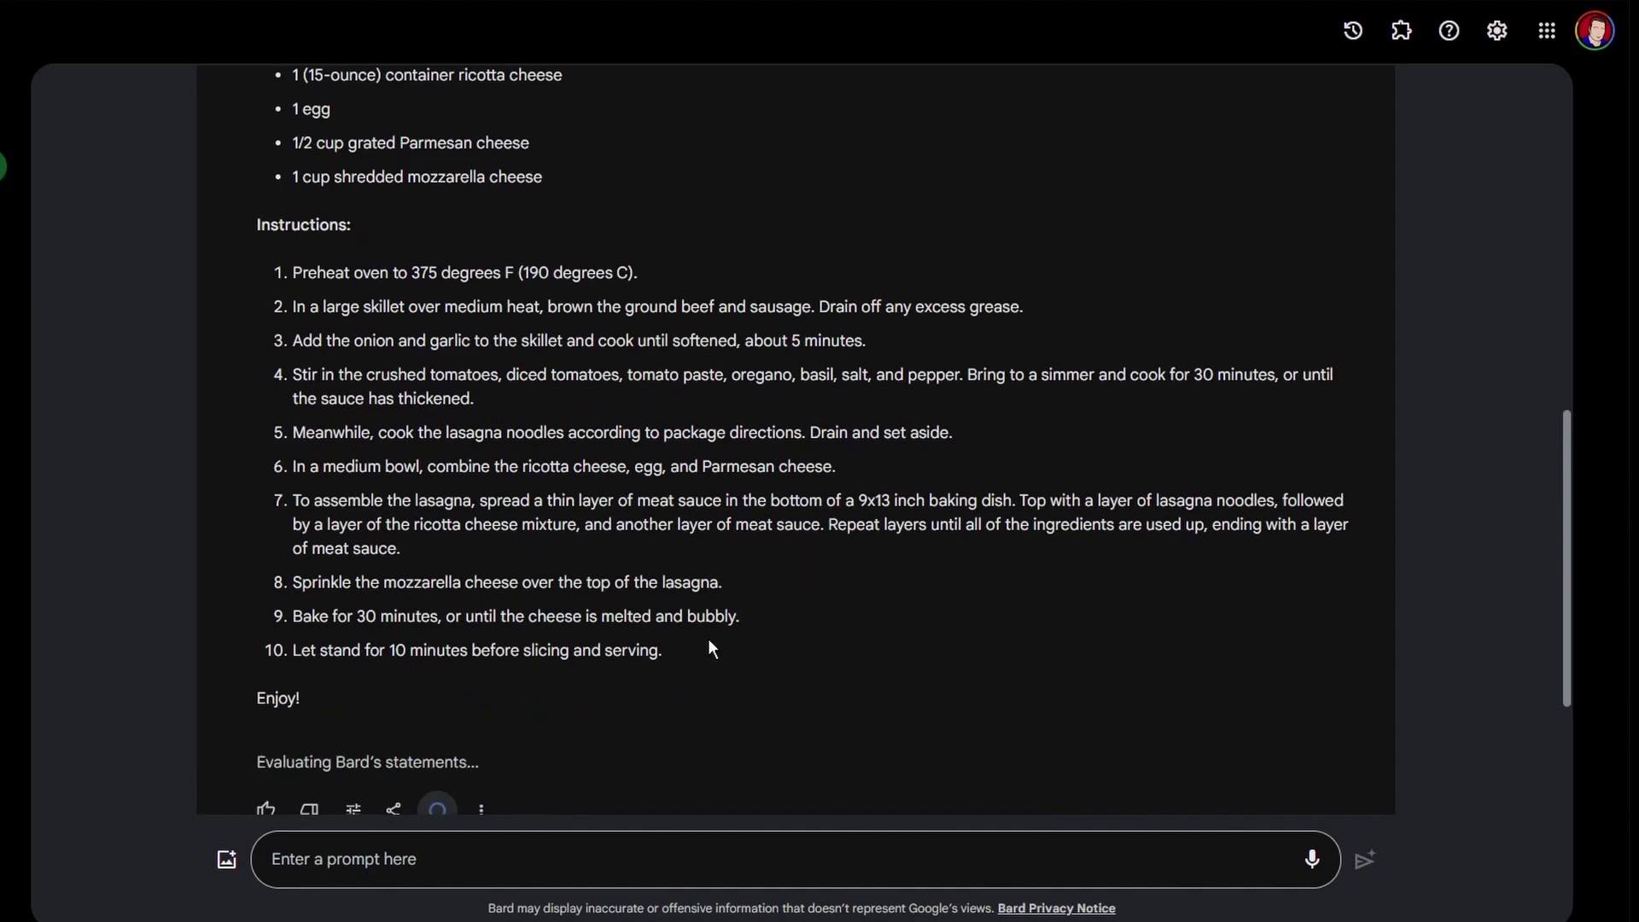
scroll(712, 641, down, 3)
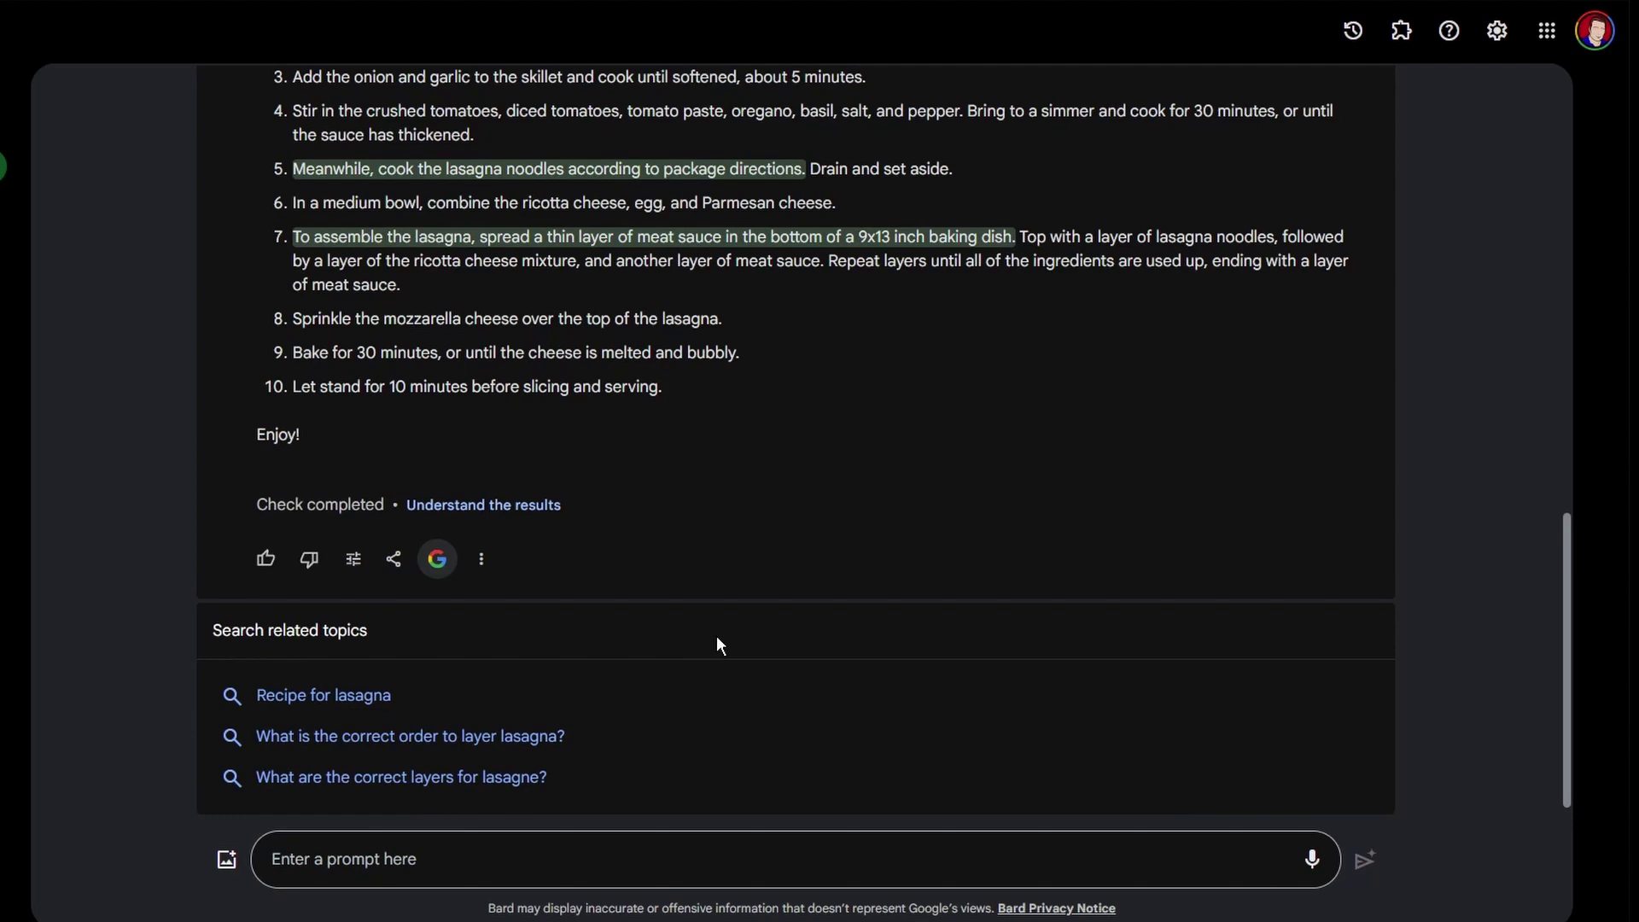
scroll(716, 638, down, 1)
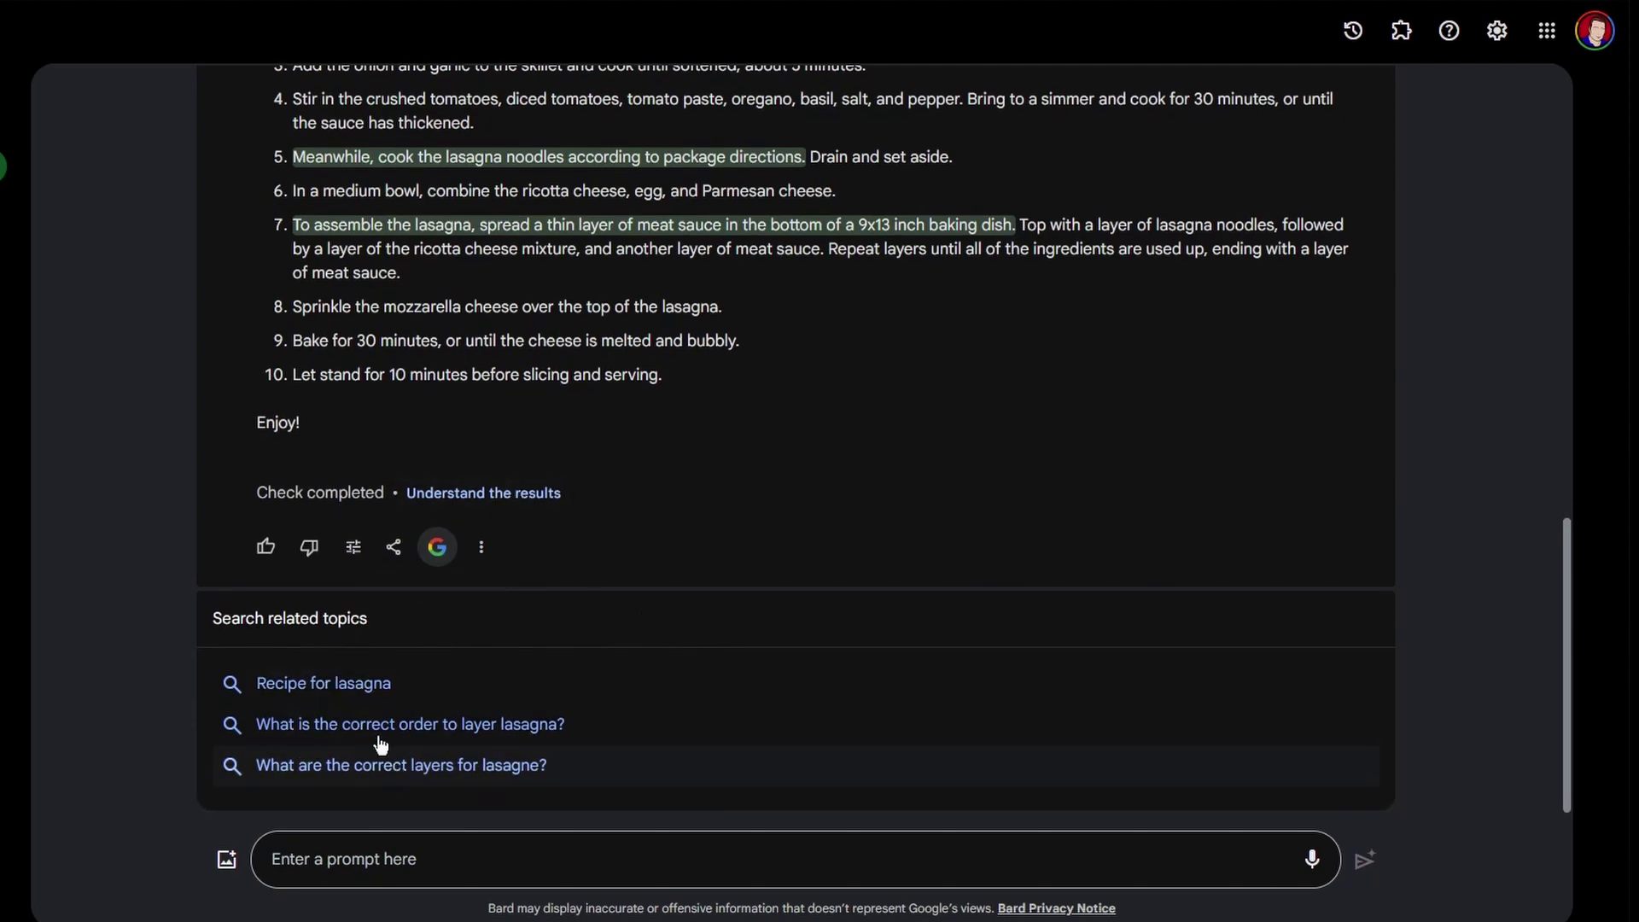
click(354, 684)
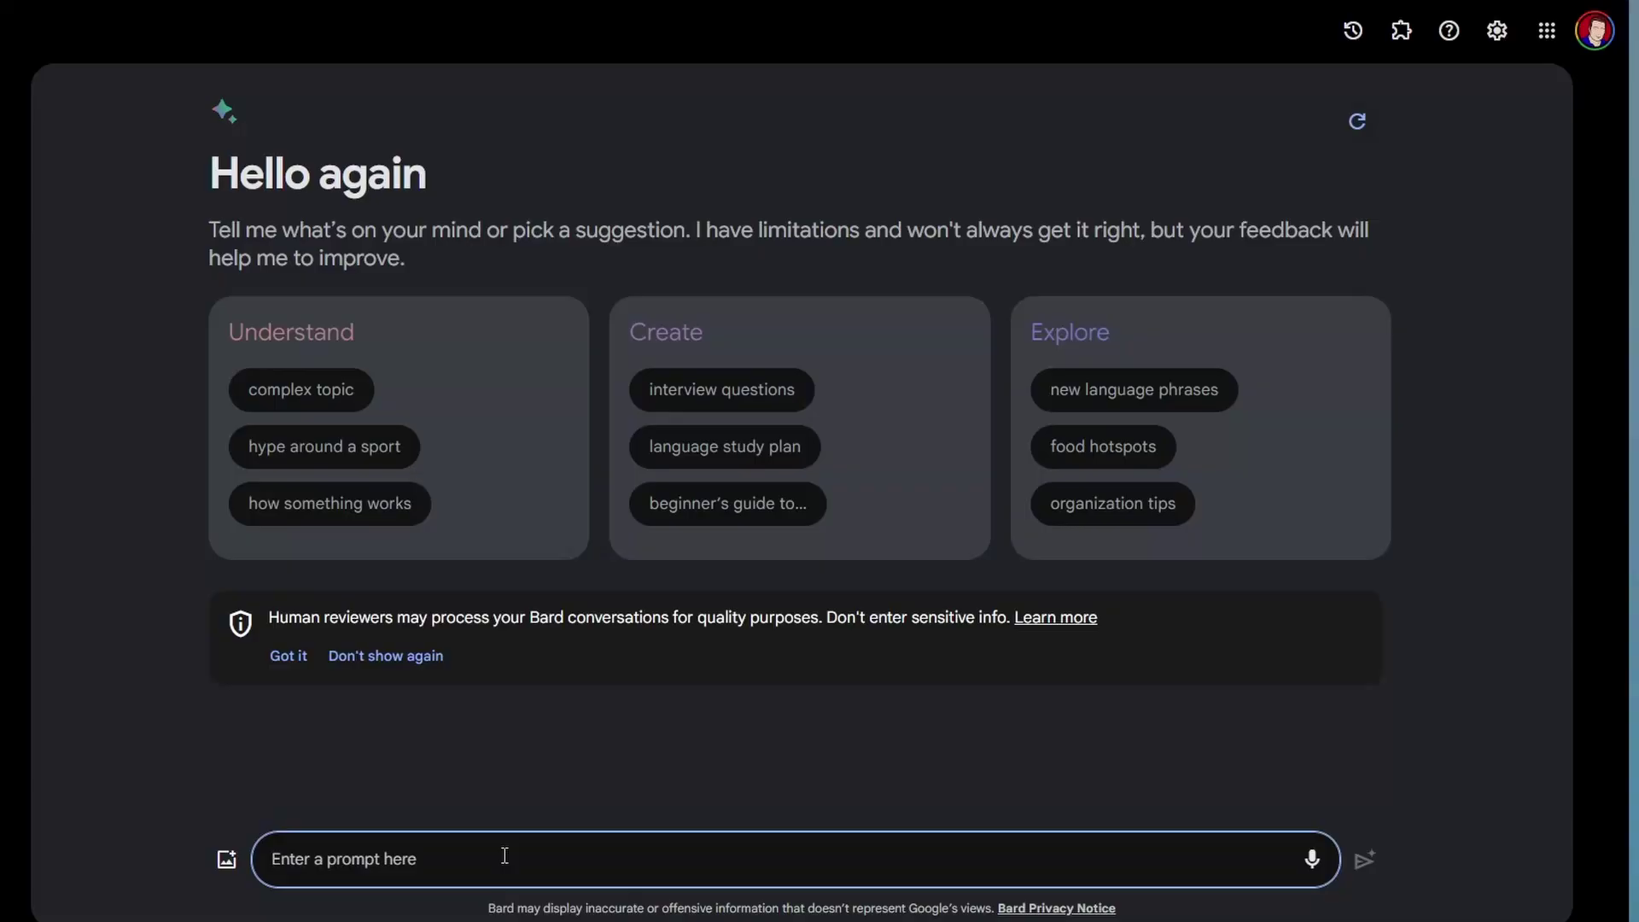
text(@)
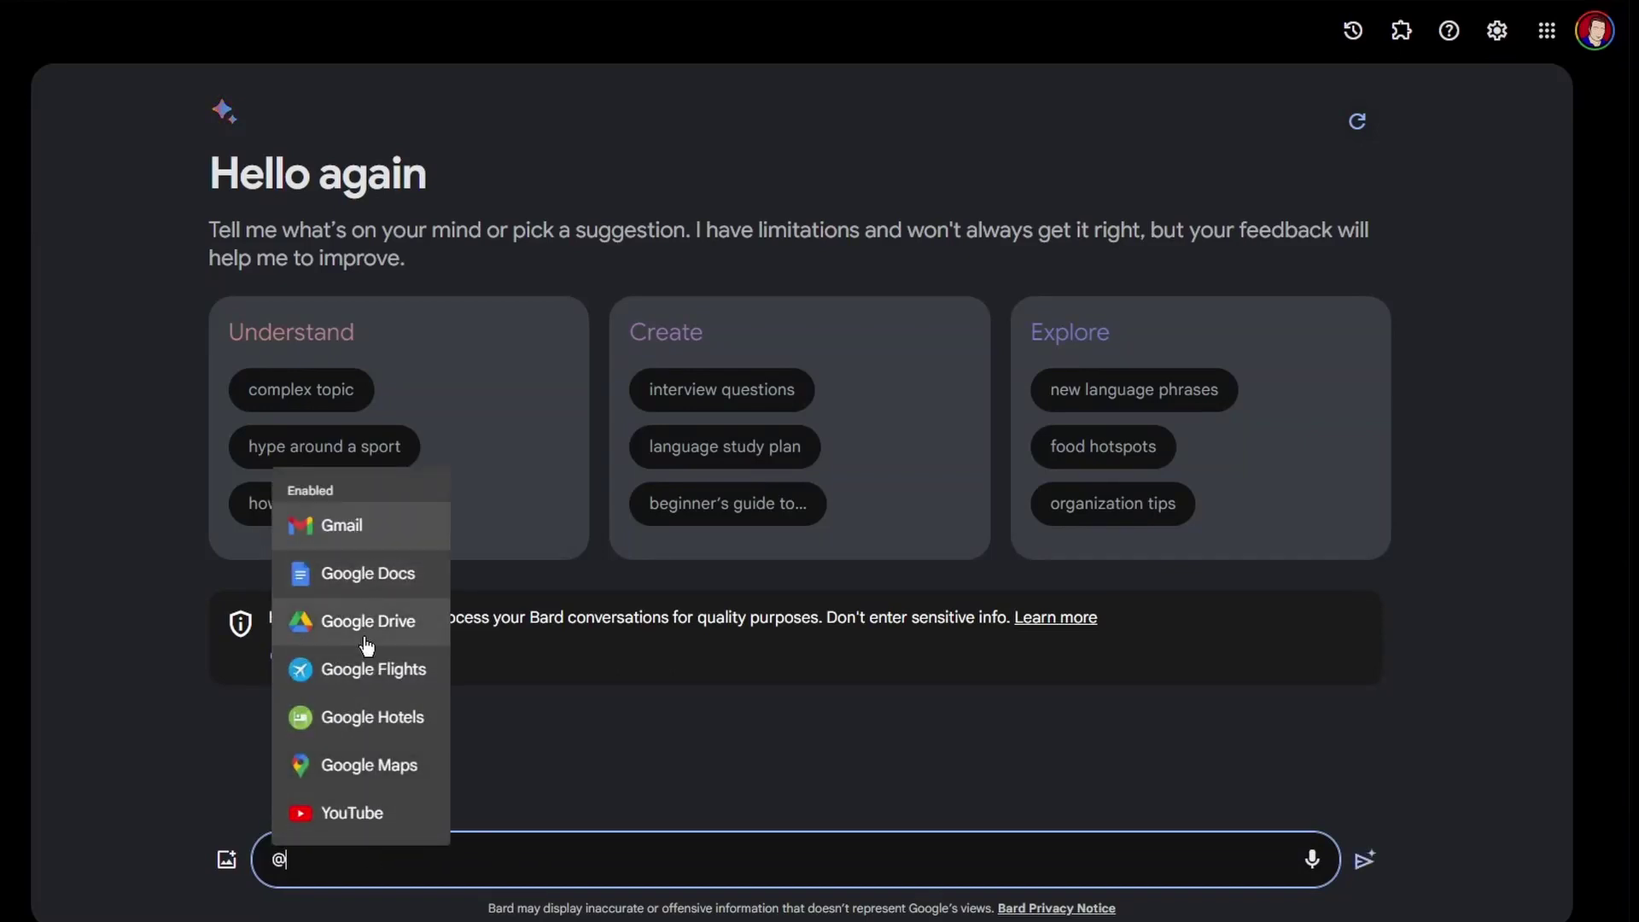
click(368, 770)
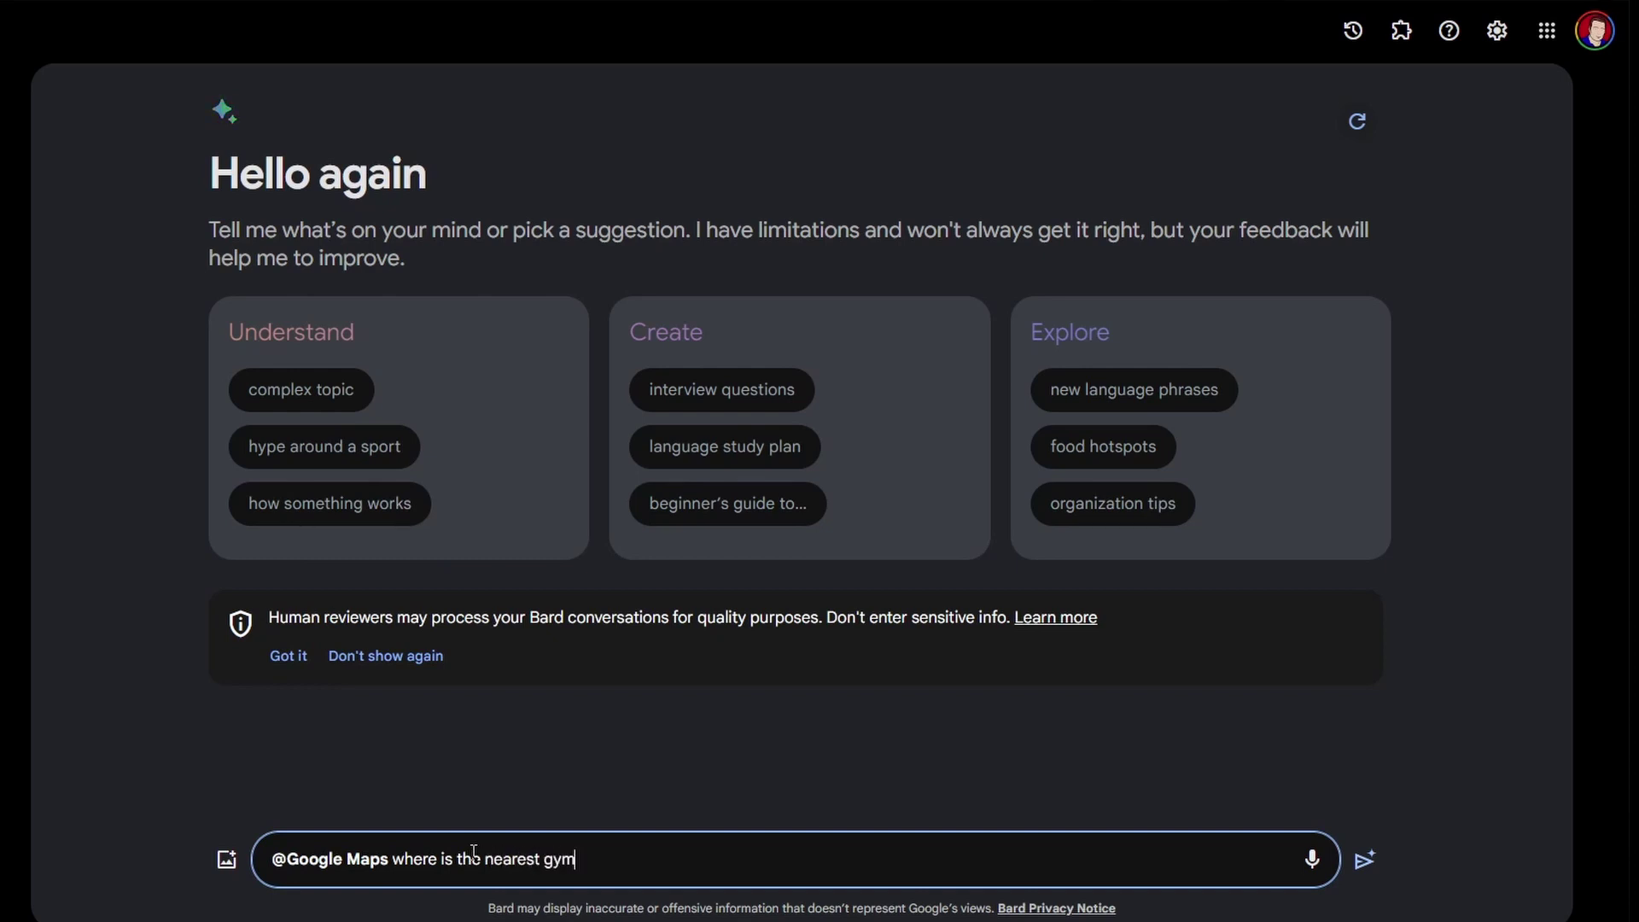
key(Return)
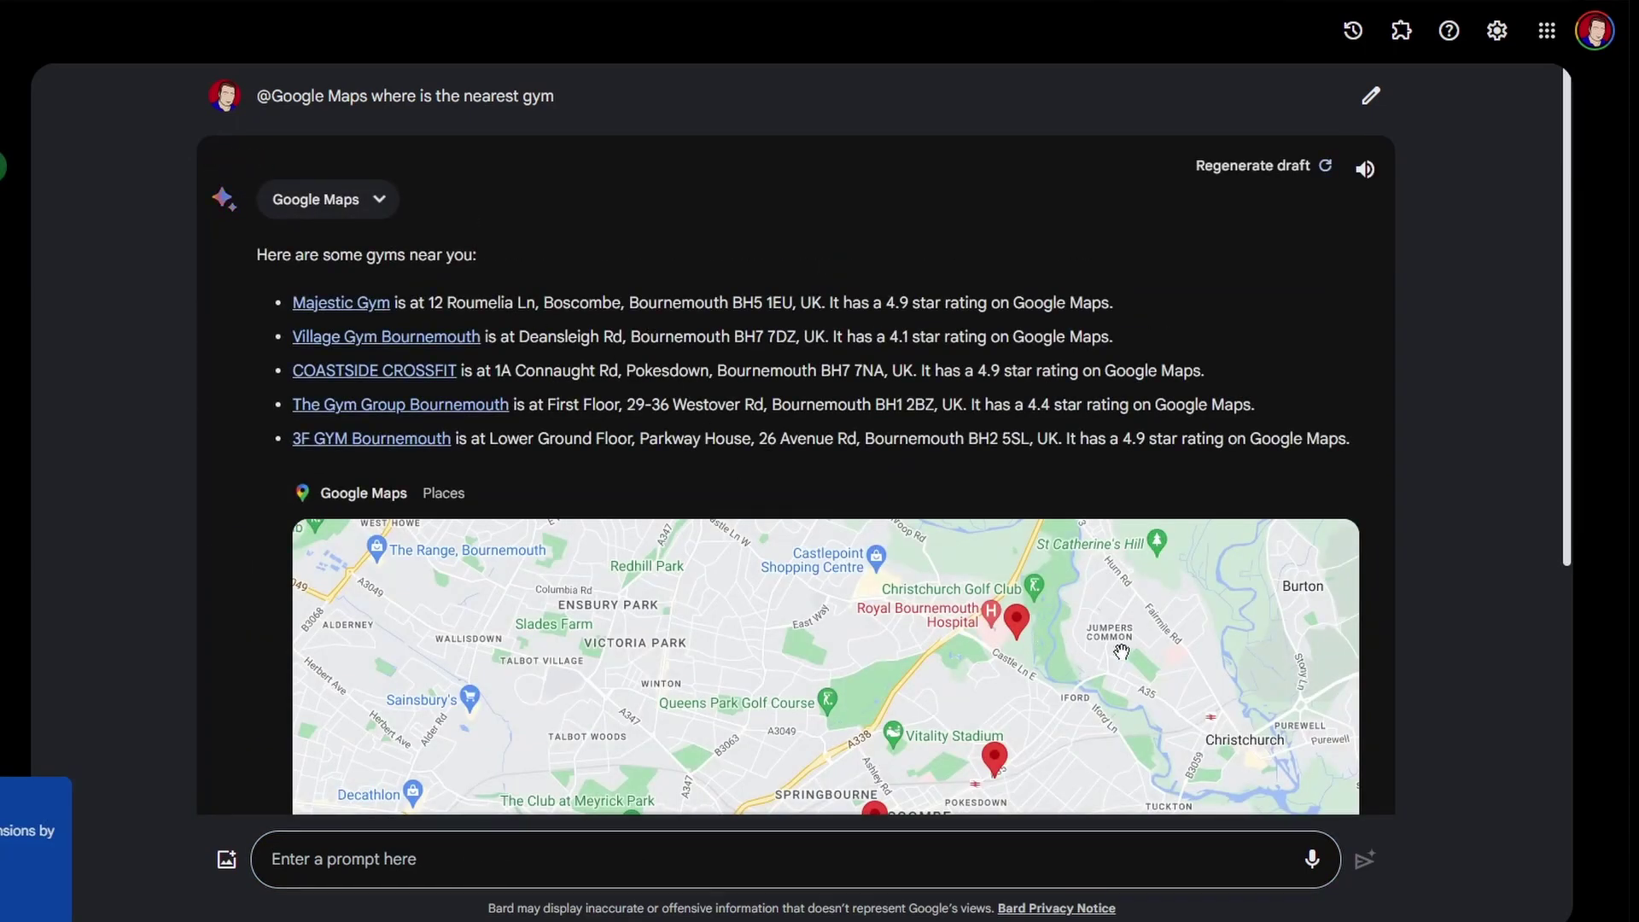
scroll(1126, 652, down, 1)
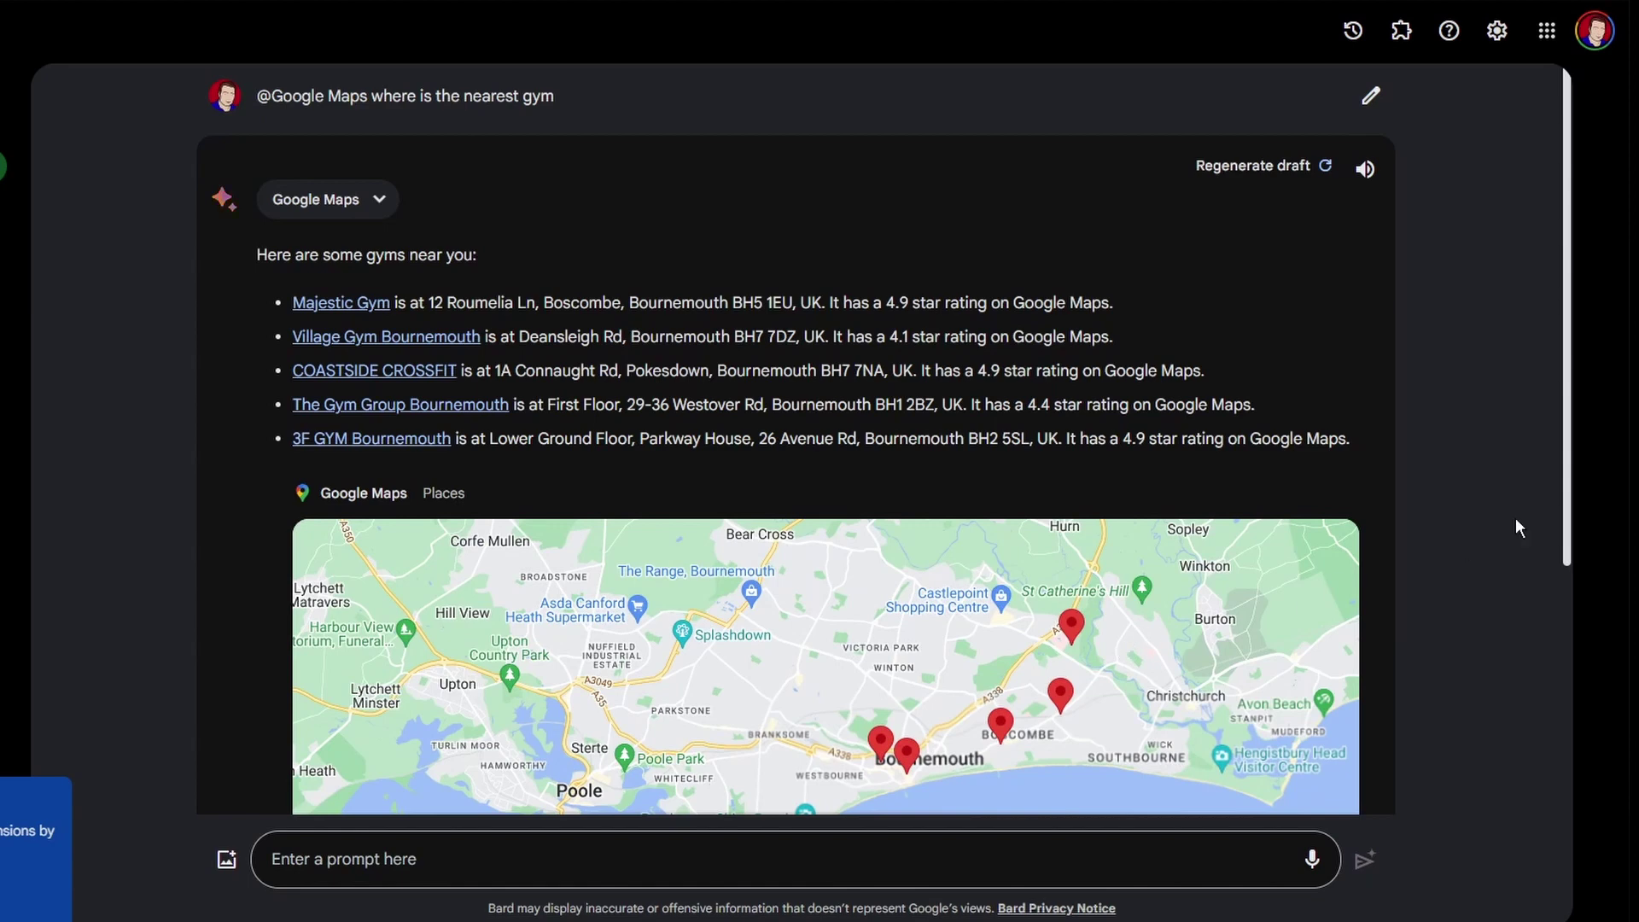
drag(1570, 449, 1572, 625)
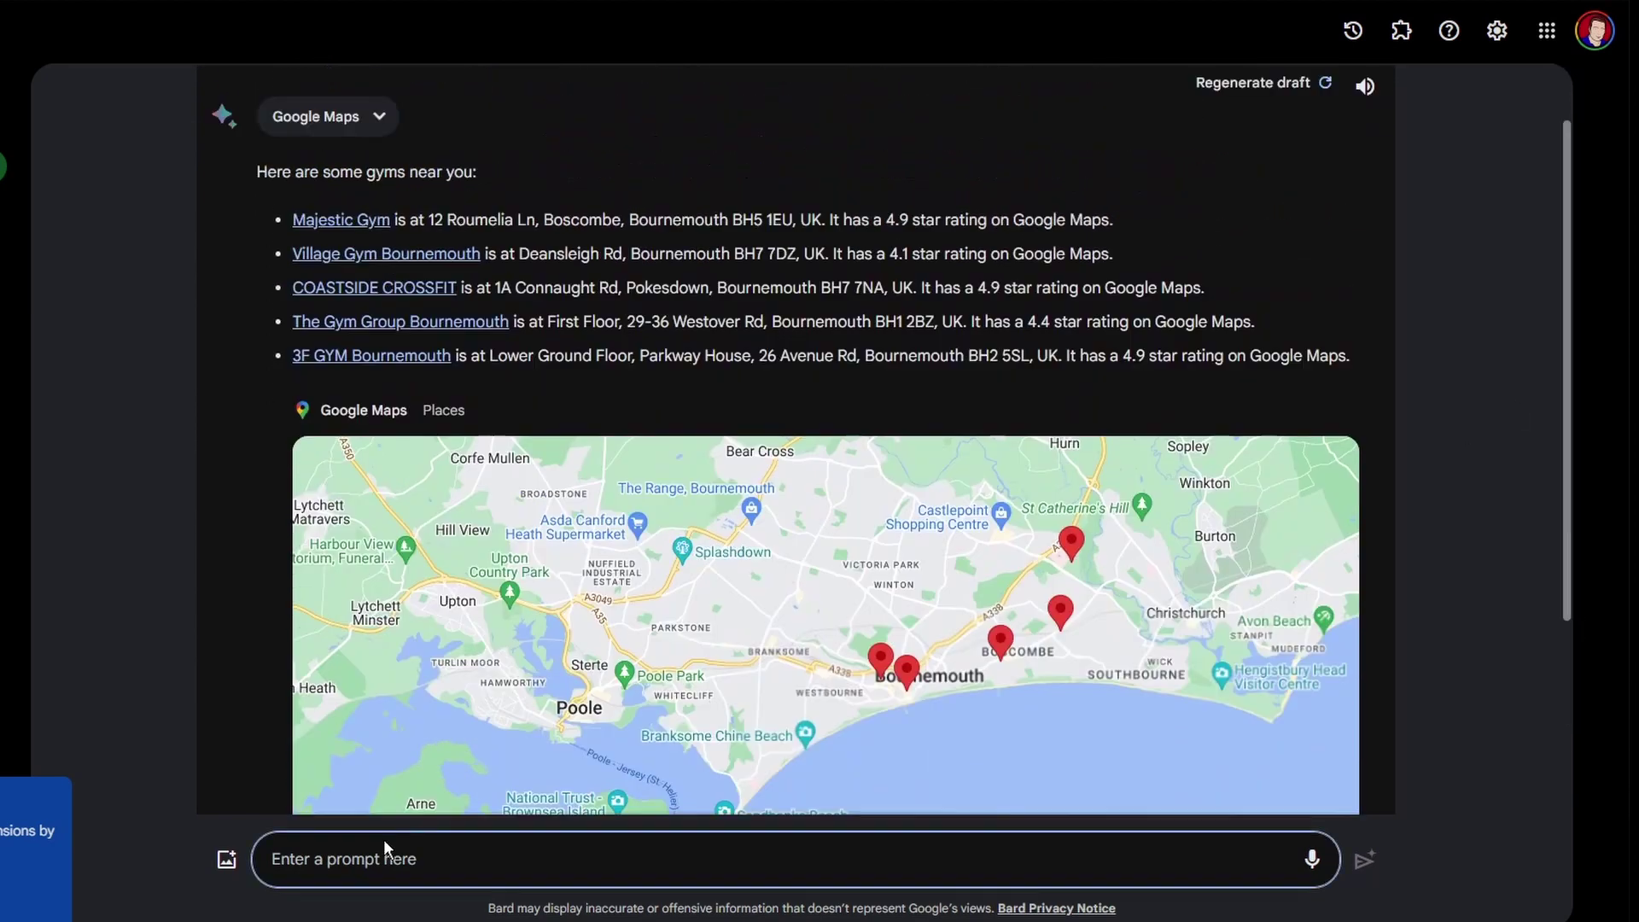
click(384, 857)
text(@)
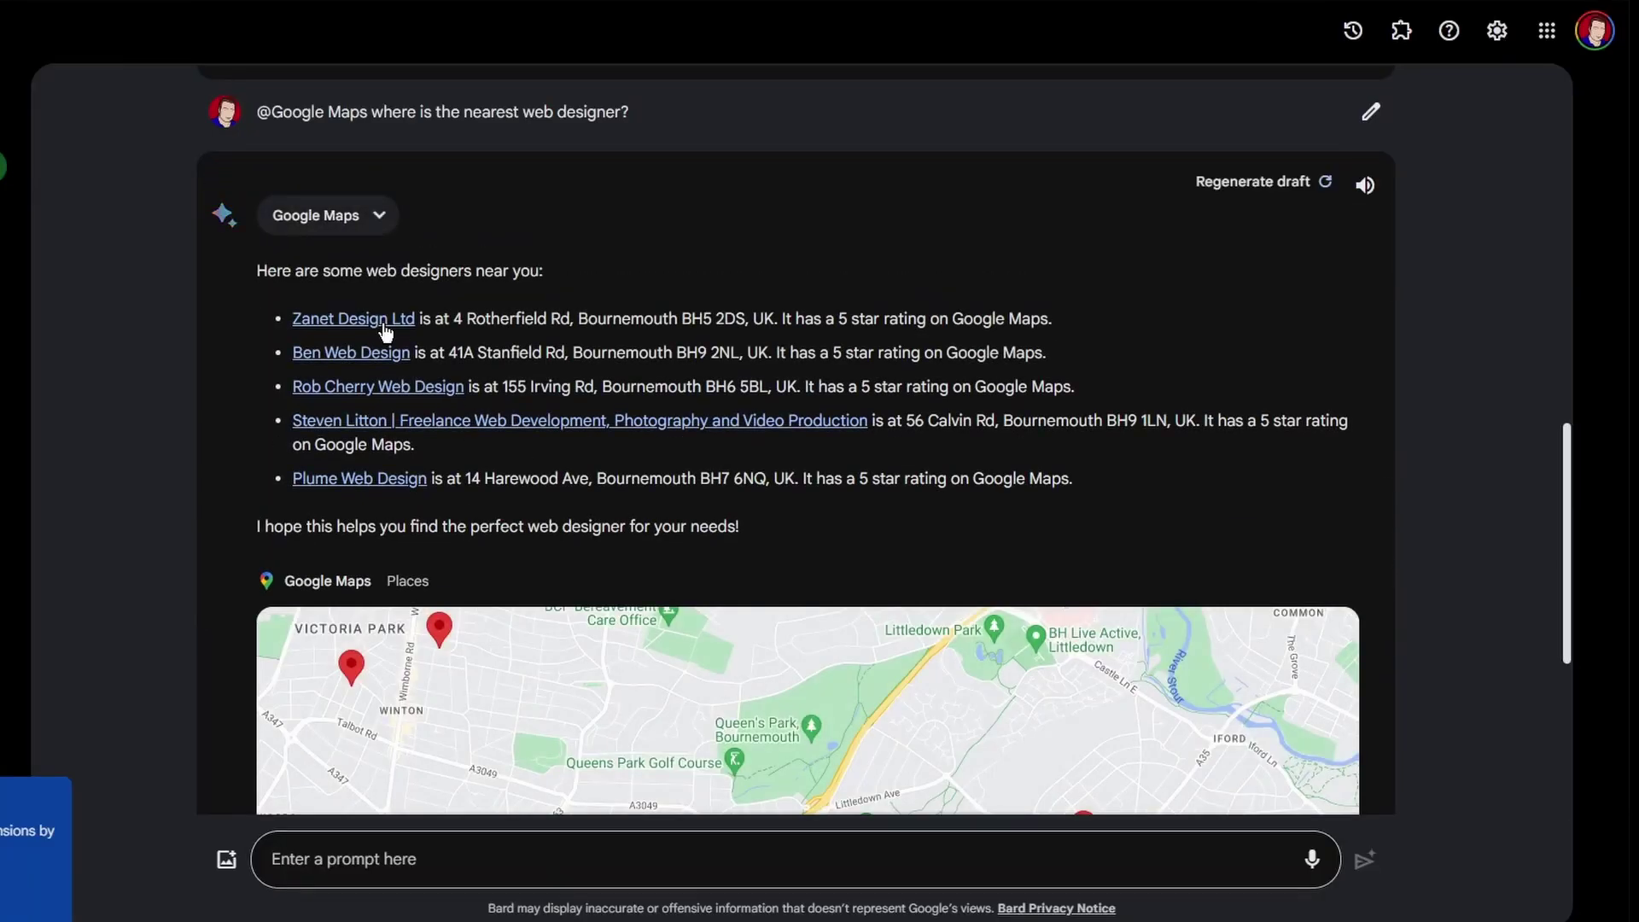
Step: Browse the Zanet Design Ltd website, then highlight the first designer's 5 star rating in Bard
click(381, 328)
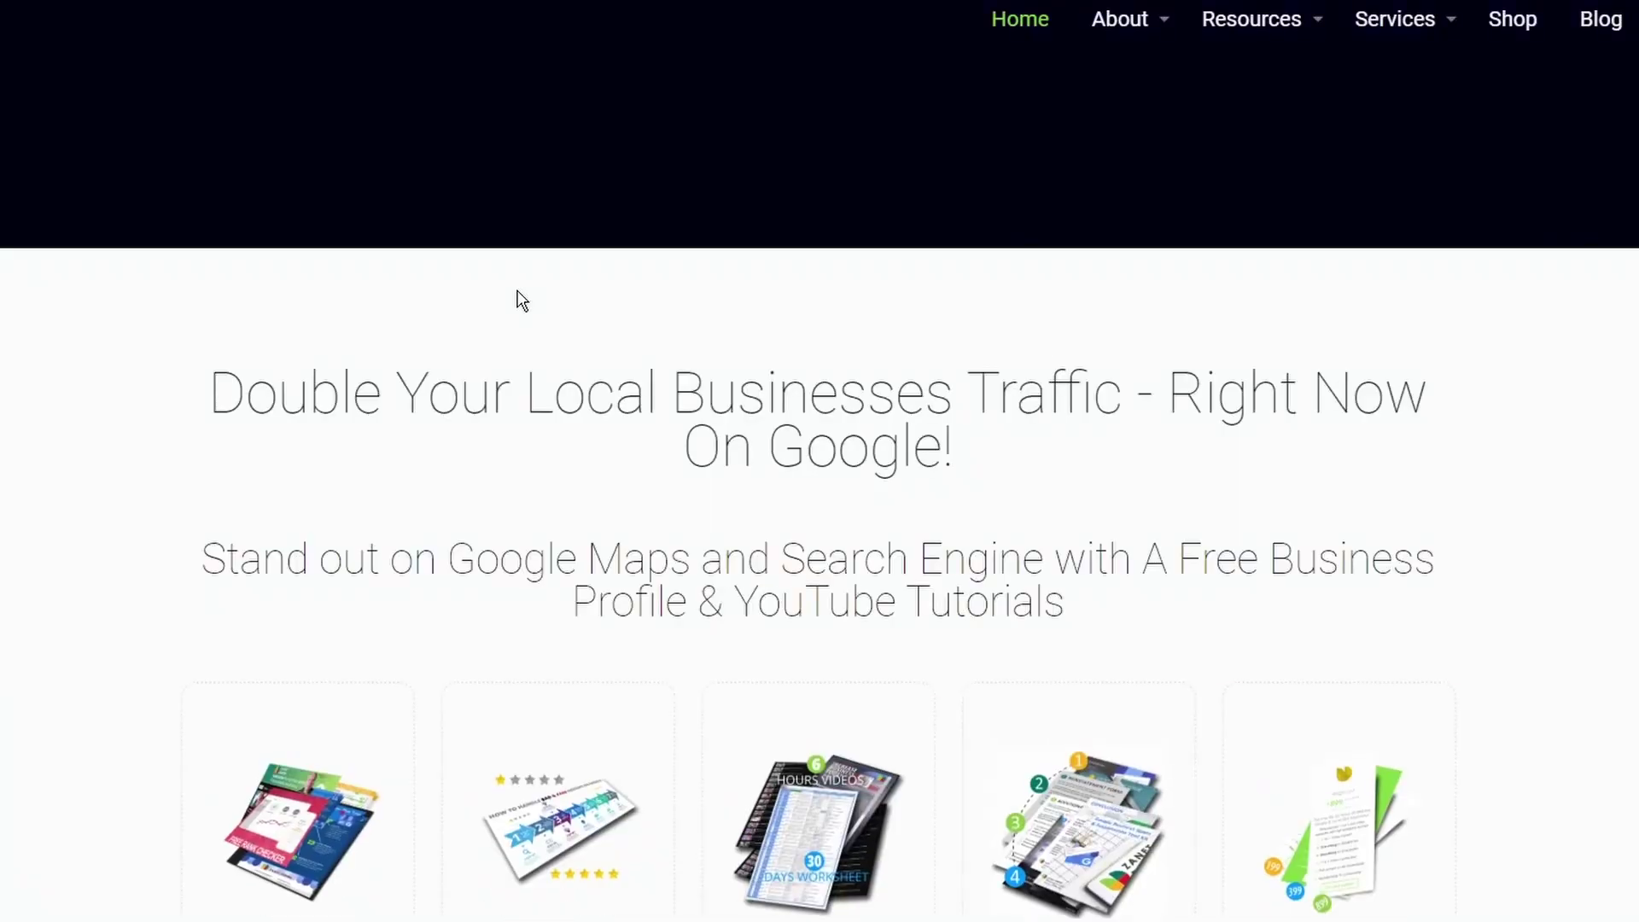
scroll(888, 440, down, 5)
scroll(882, 435, down, 6)
scroll(882, 439, up, 10)
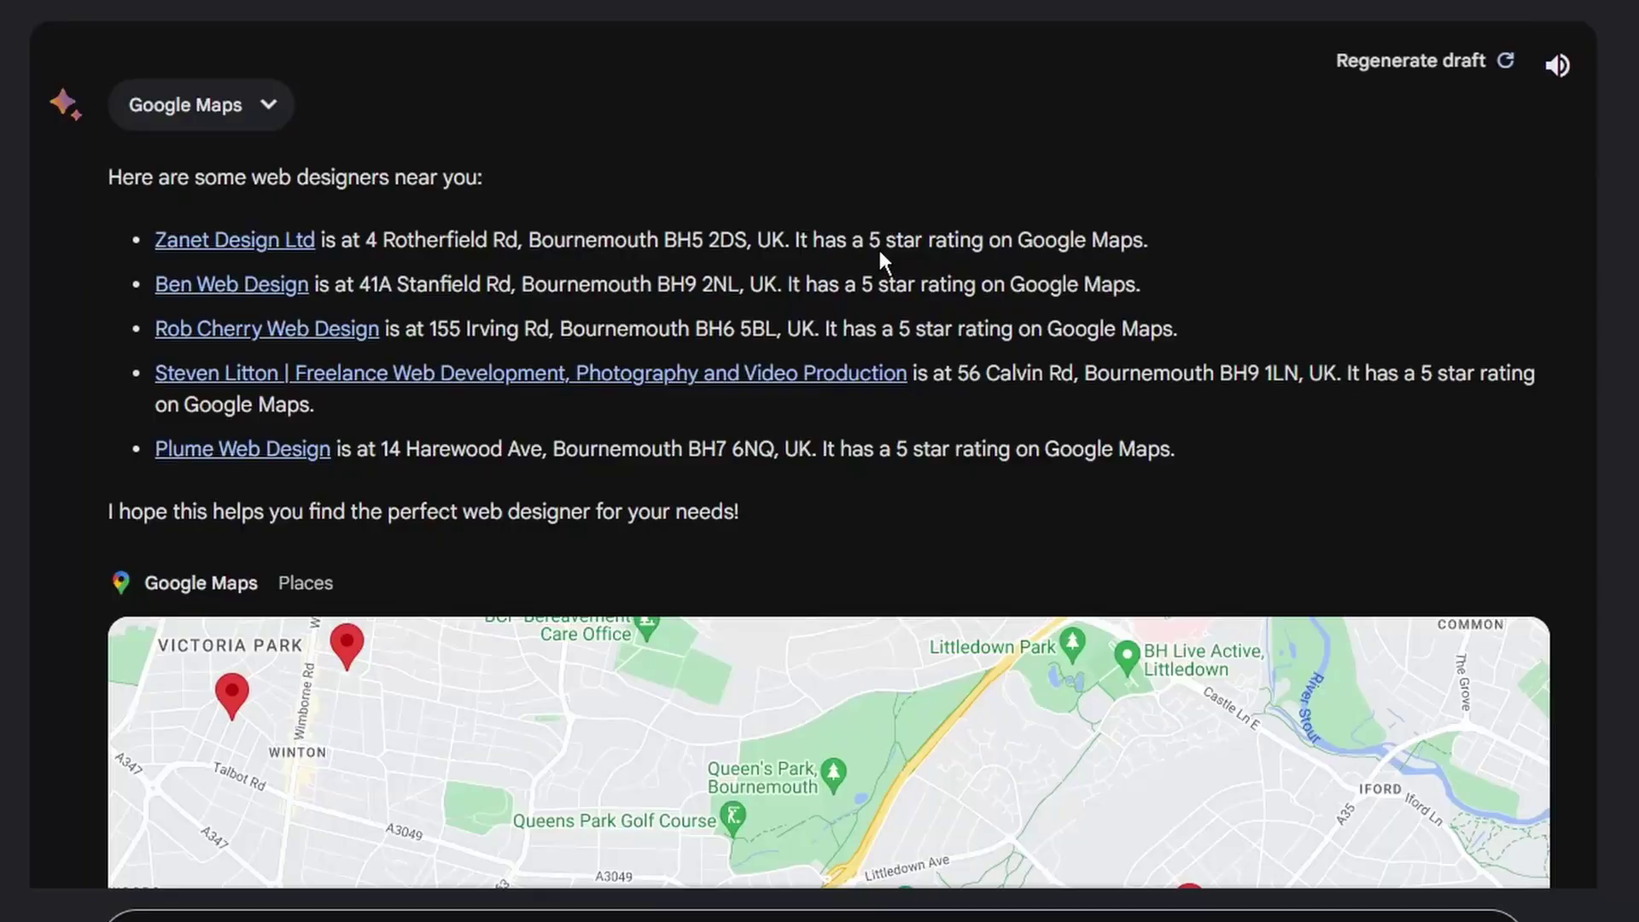
drag(795, 240, 1175, 241)
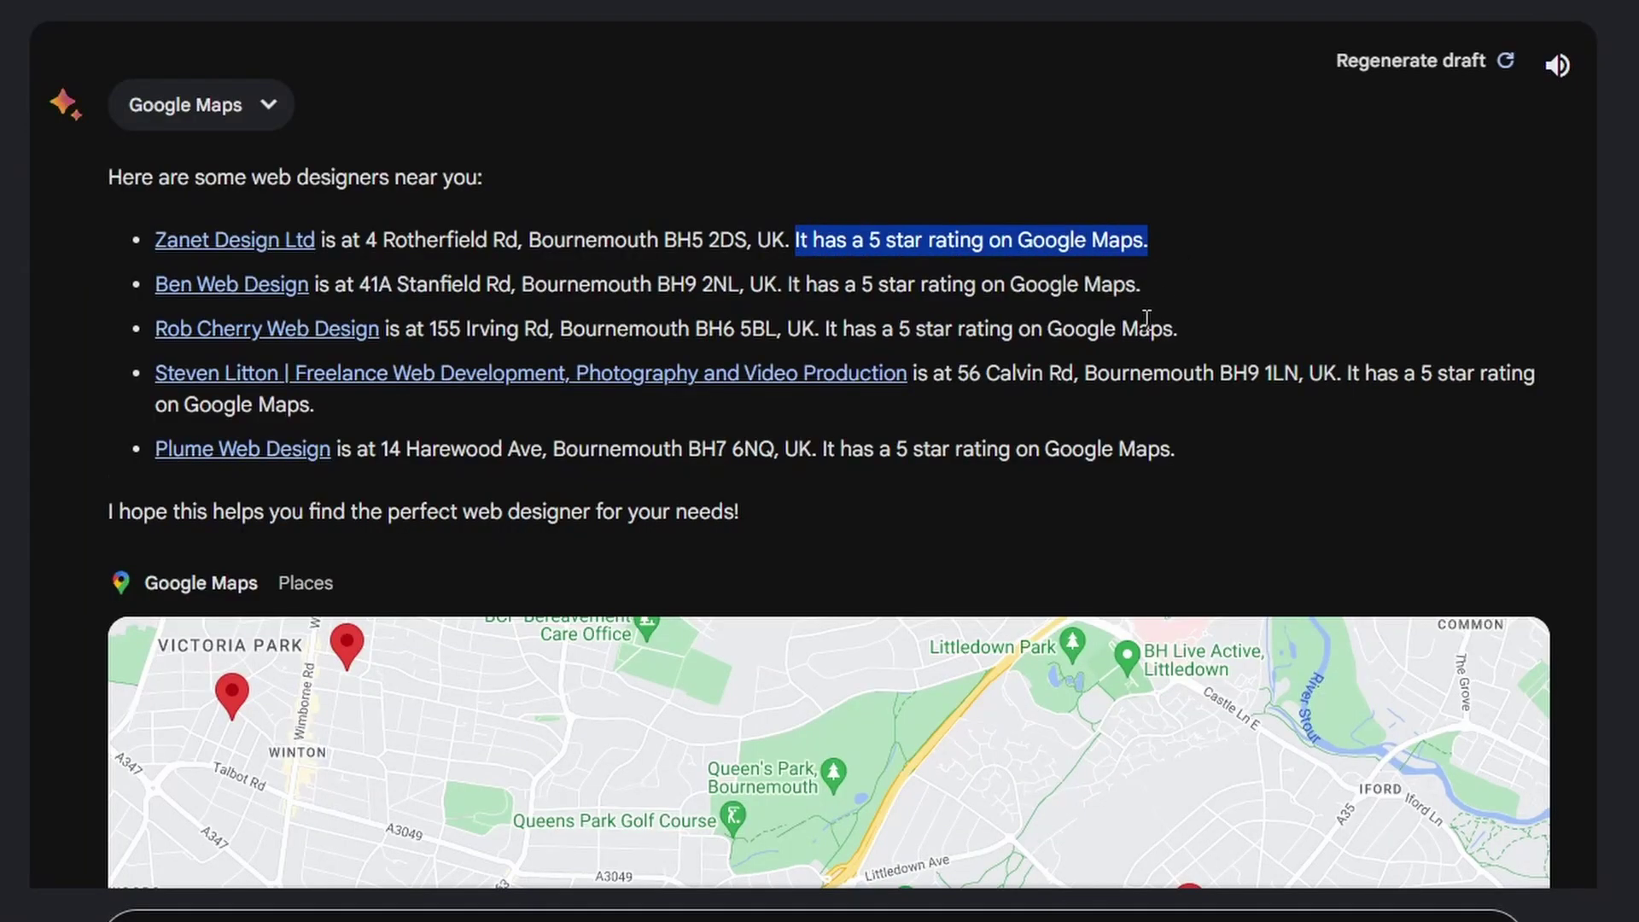
scroll(1147, 317, down, 5)
text(@)
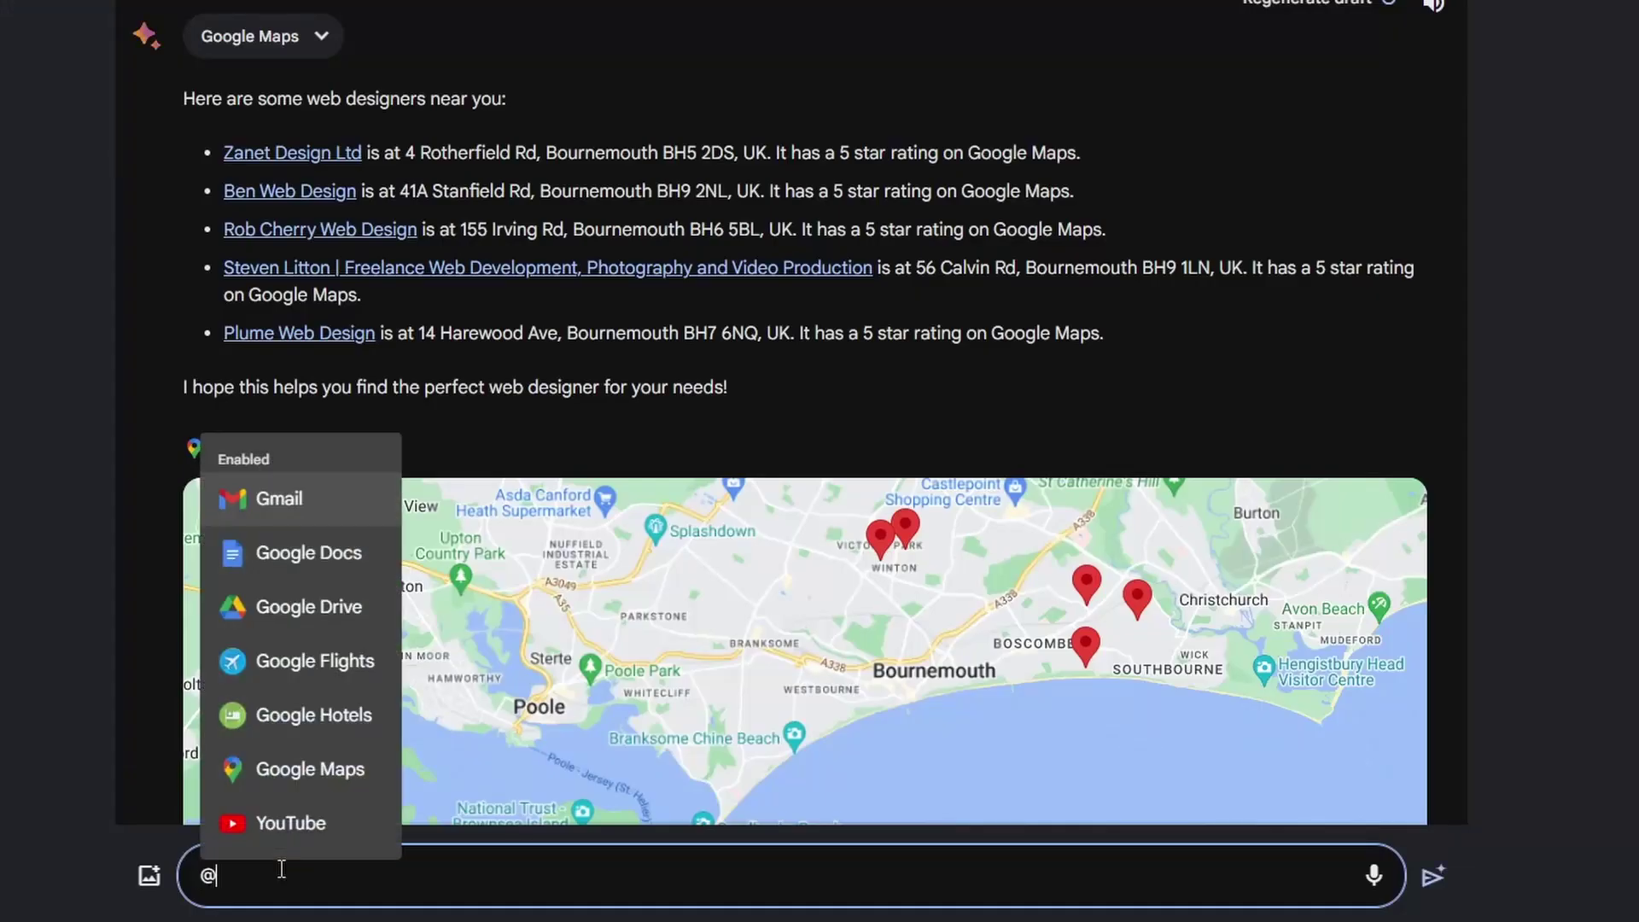
key(Up)
key(Up)
key(Up)
key(Return)
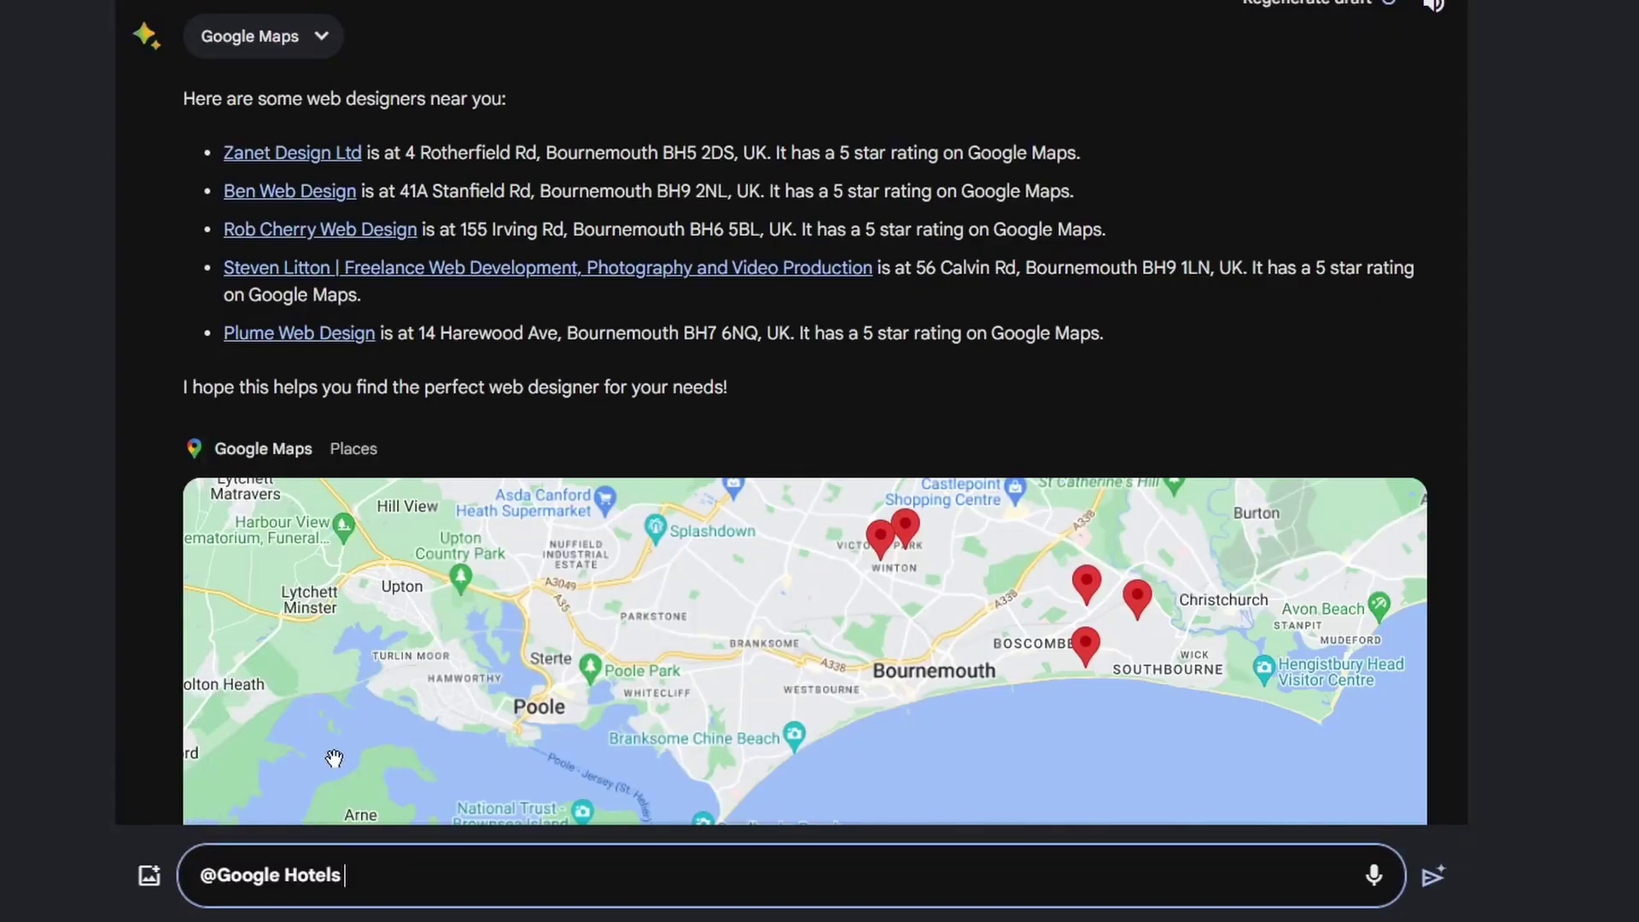
text(can you book me a hotel in )
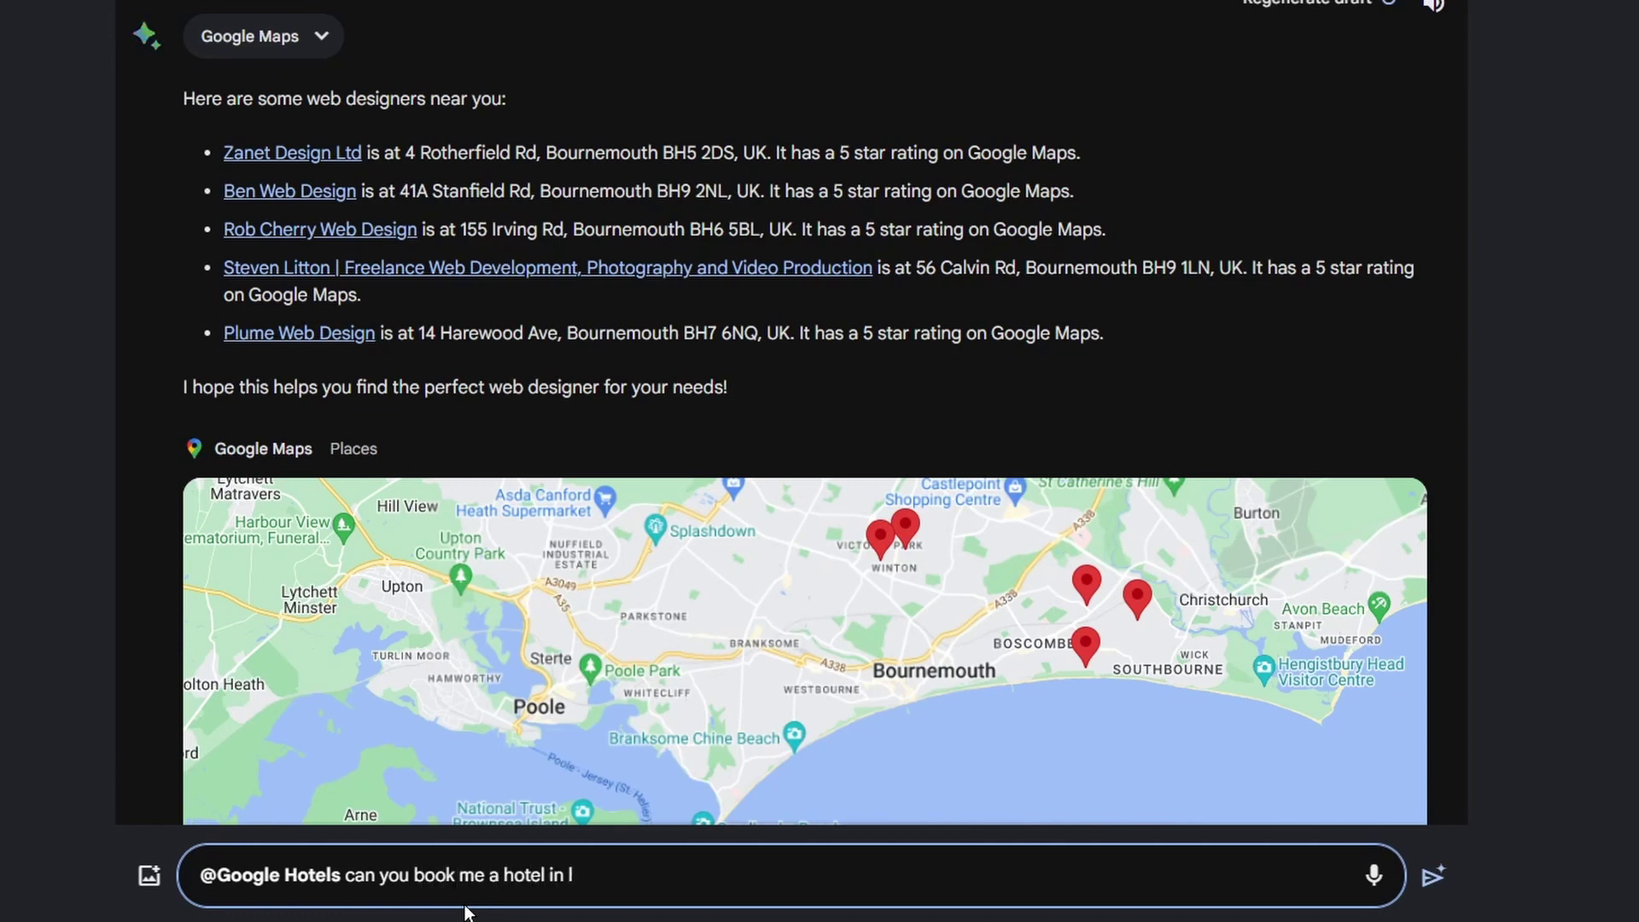
text(las vegas for the f)
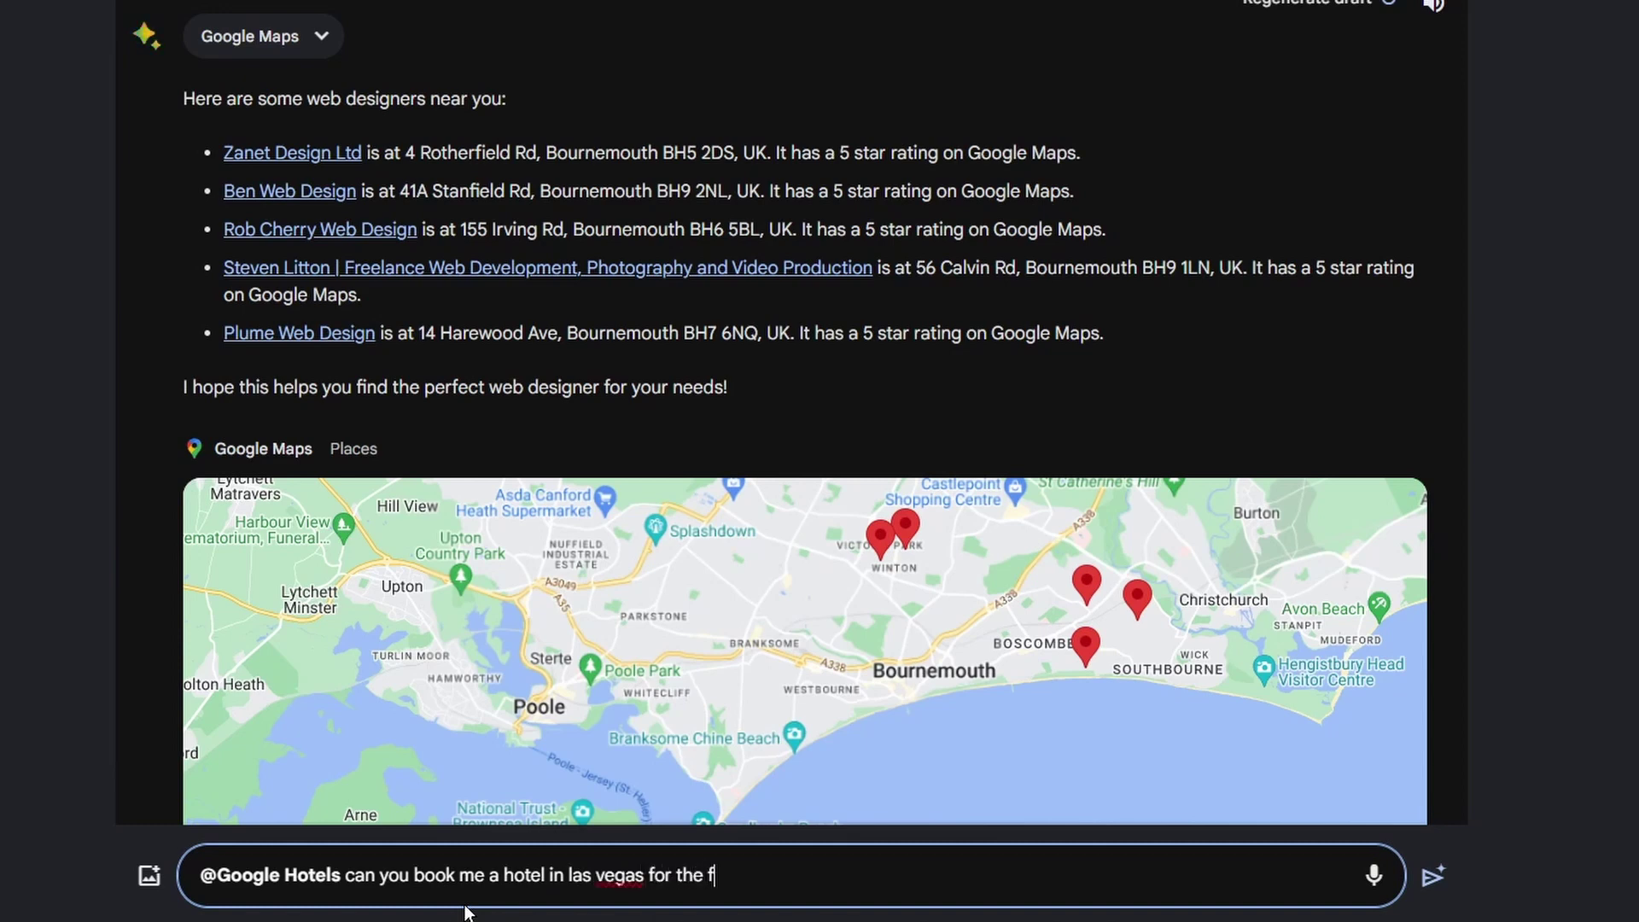
text(1 grand prix)
key(Return)
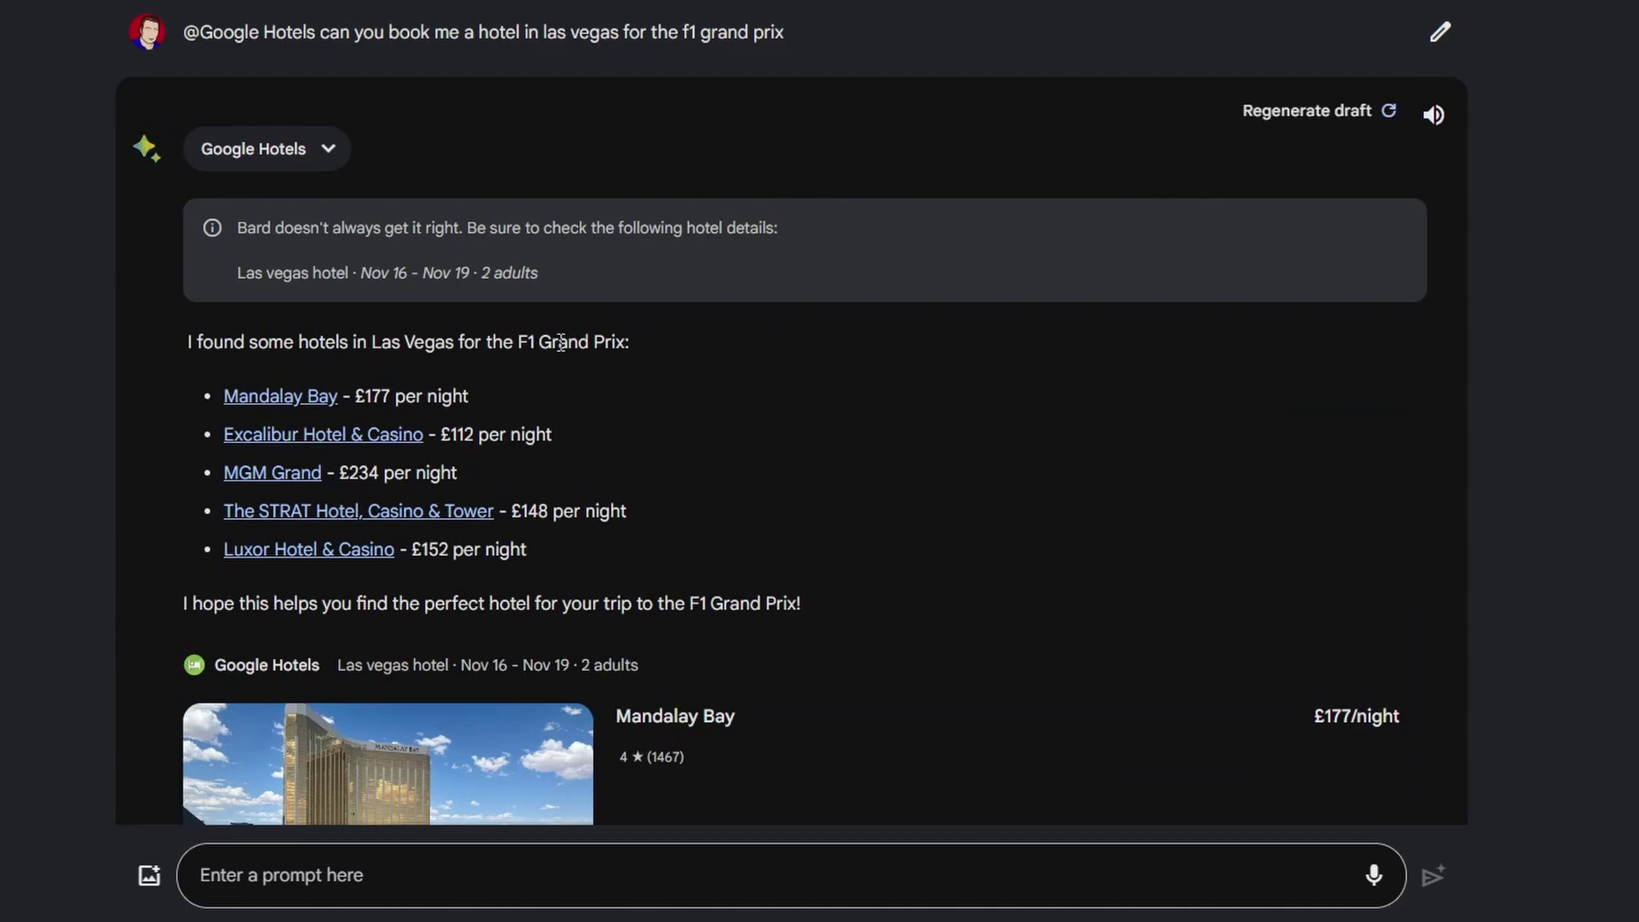
drag(621, 338, 515, 341)
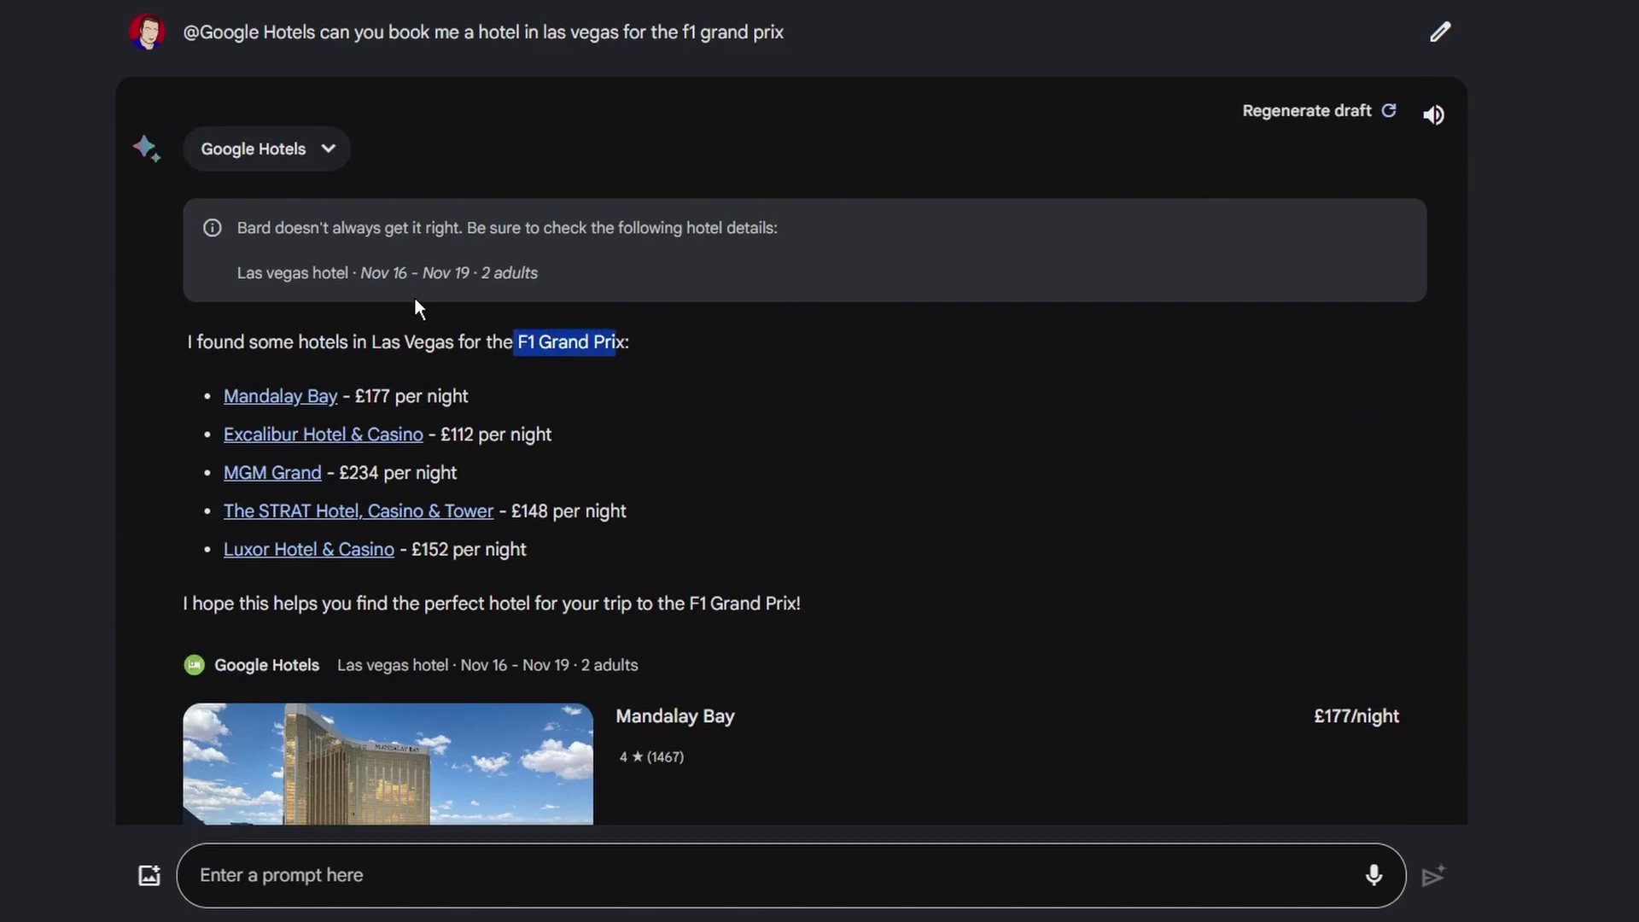
drag(368, 273, 472, 272)
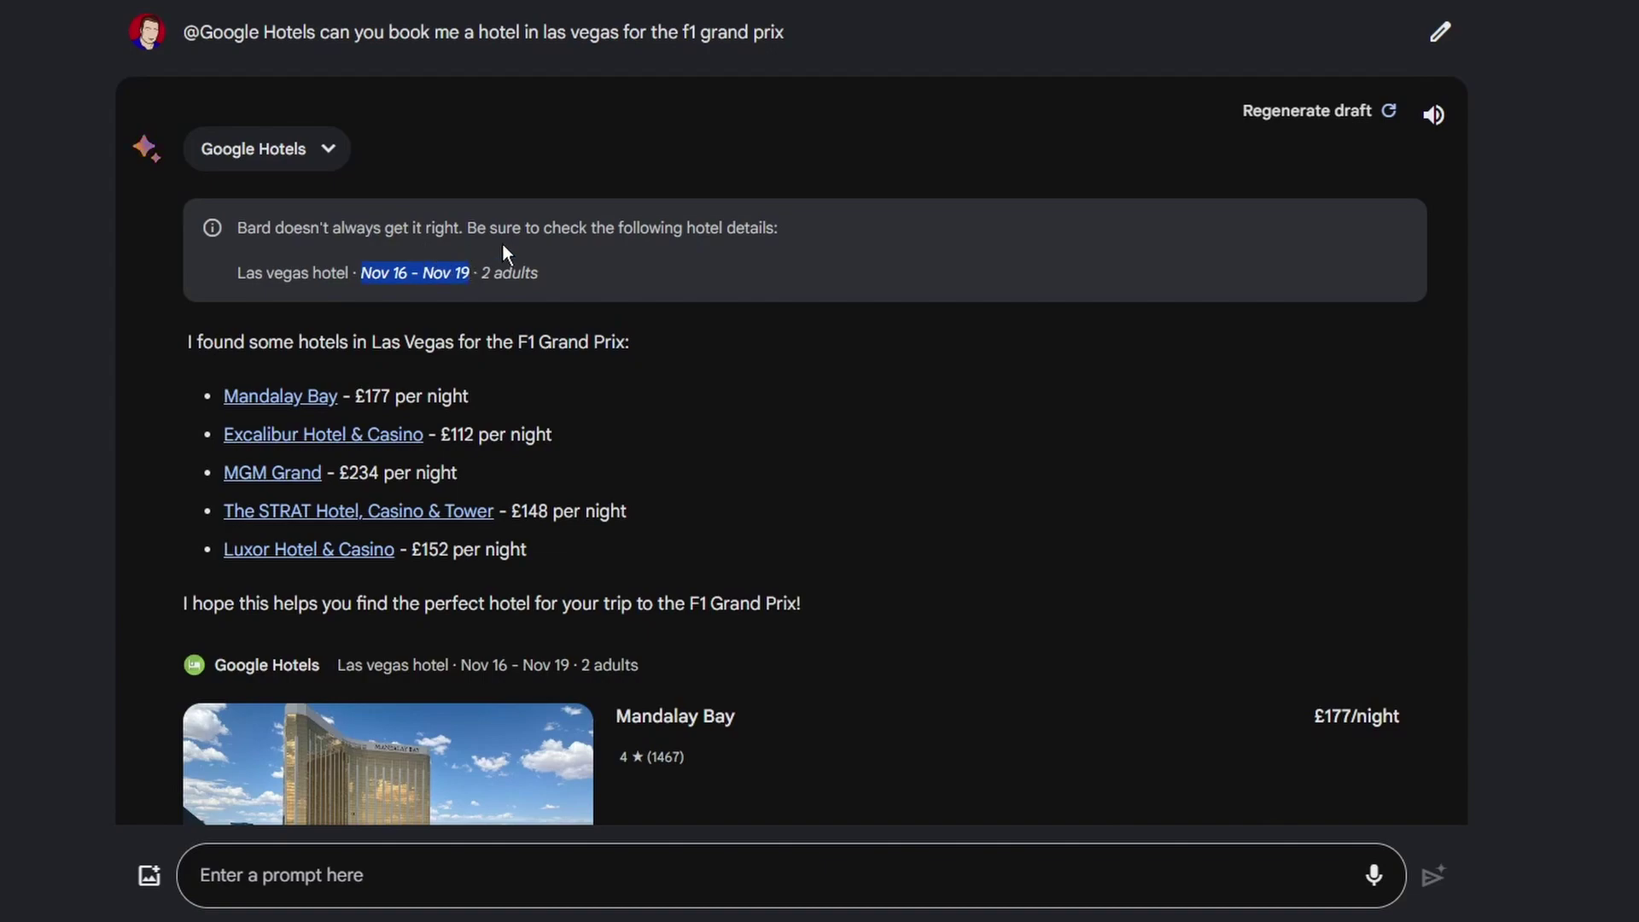
scroll(730, 397, down, 6)
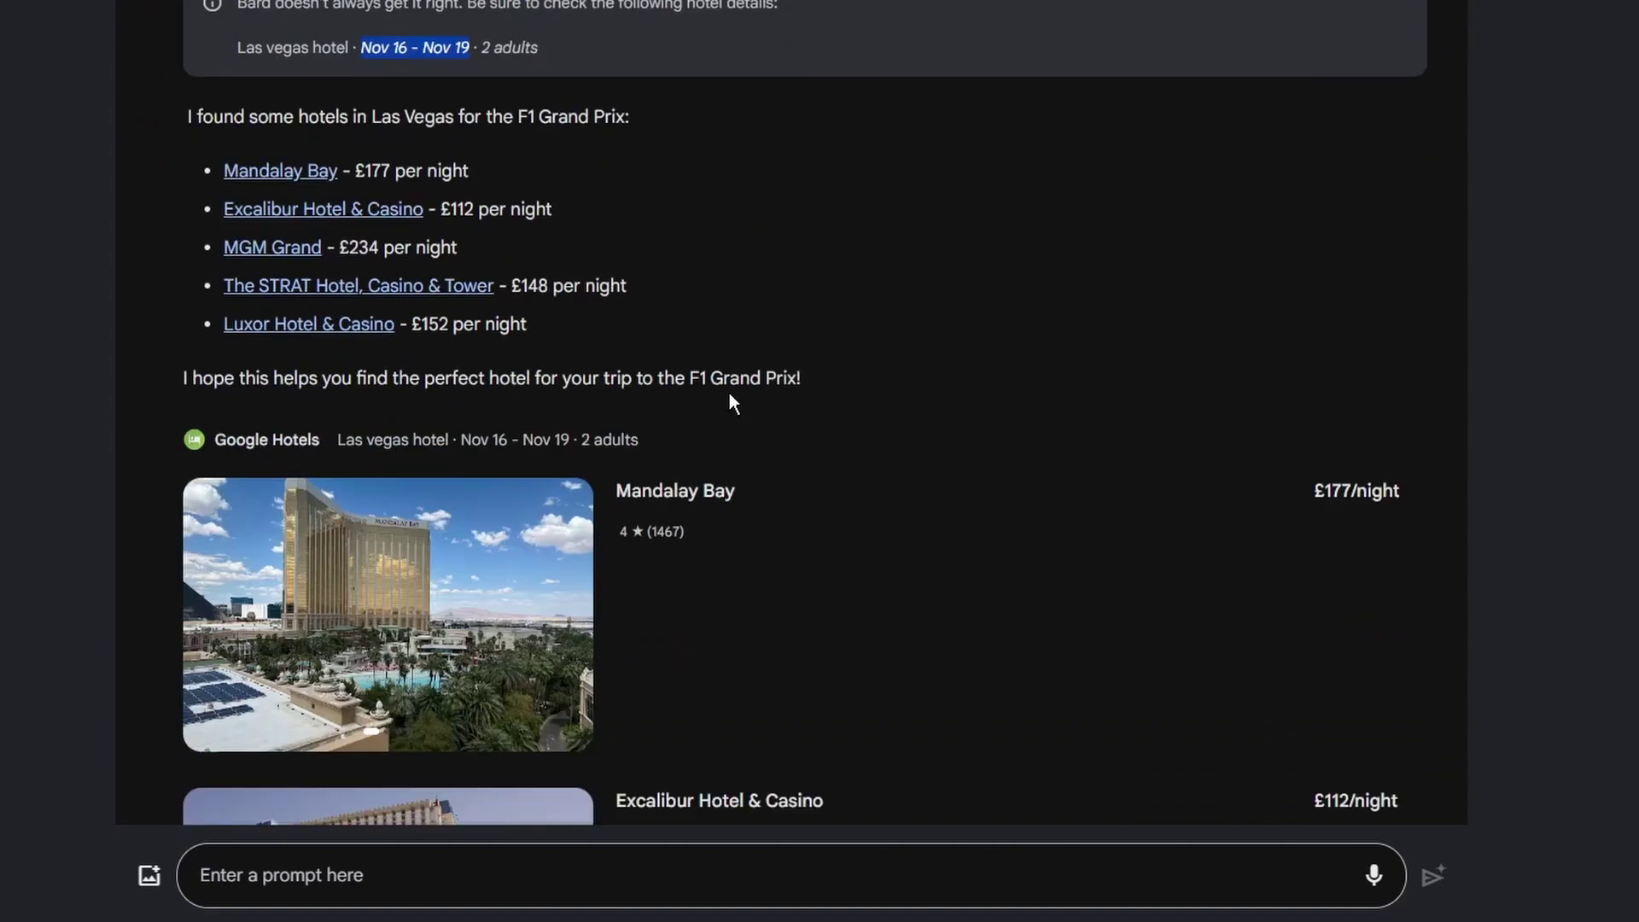
scroll(732, 402, down, 10)
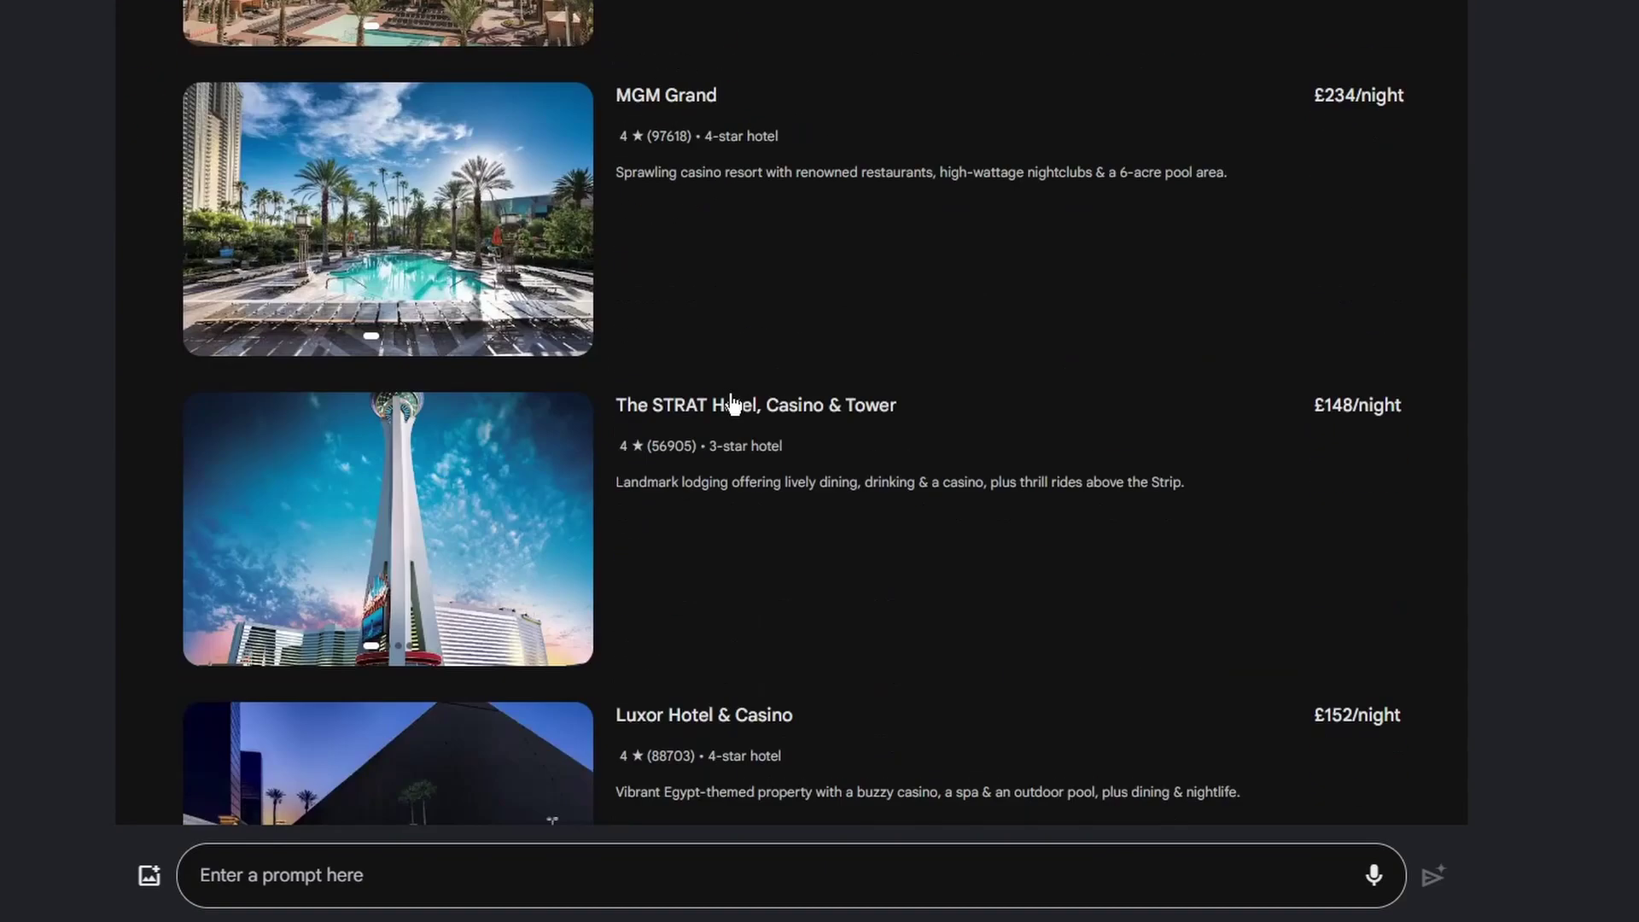
scroll(731, 403, up, 12)
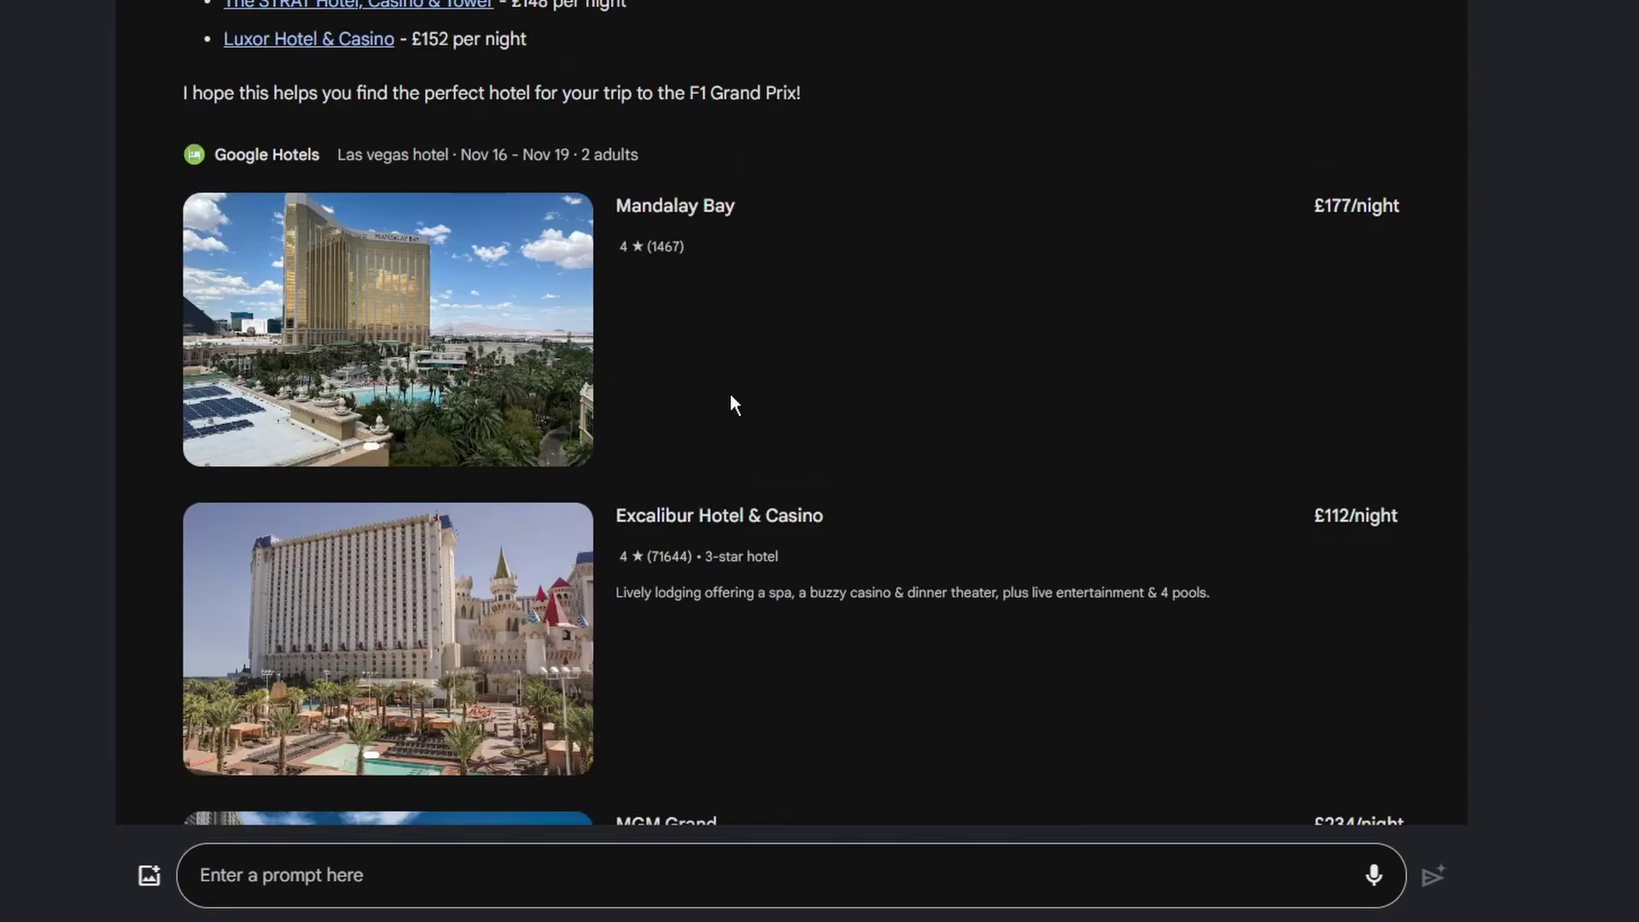
scroll(731, 403, up, 4)
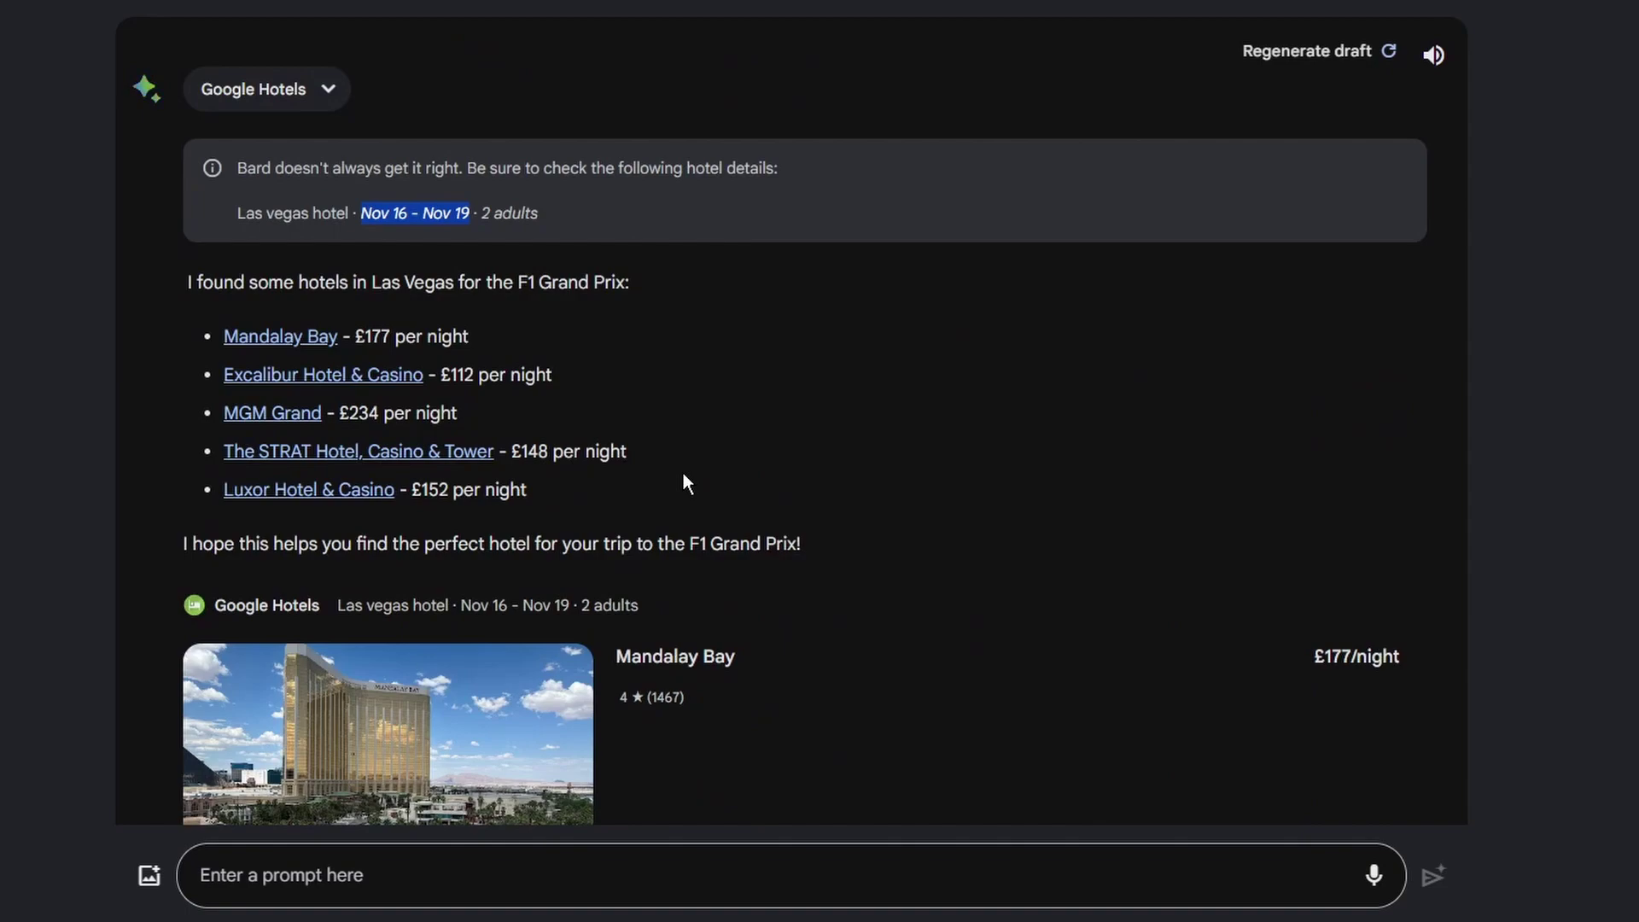
scroll(687, 476, down, 15)
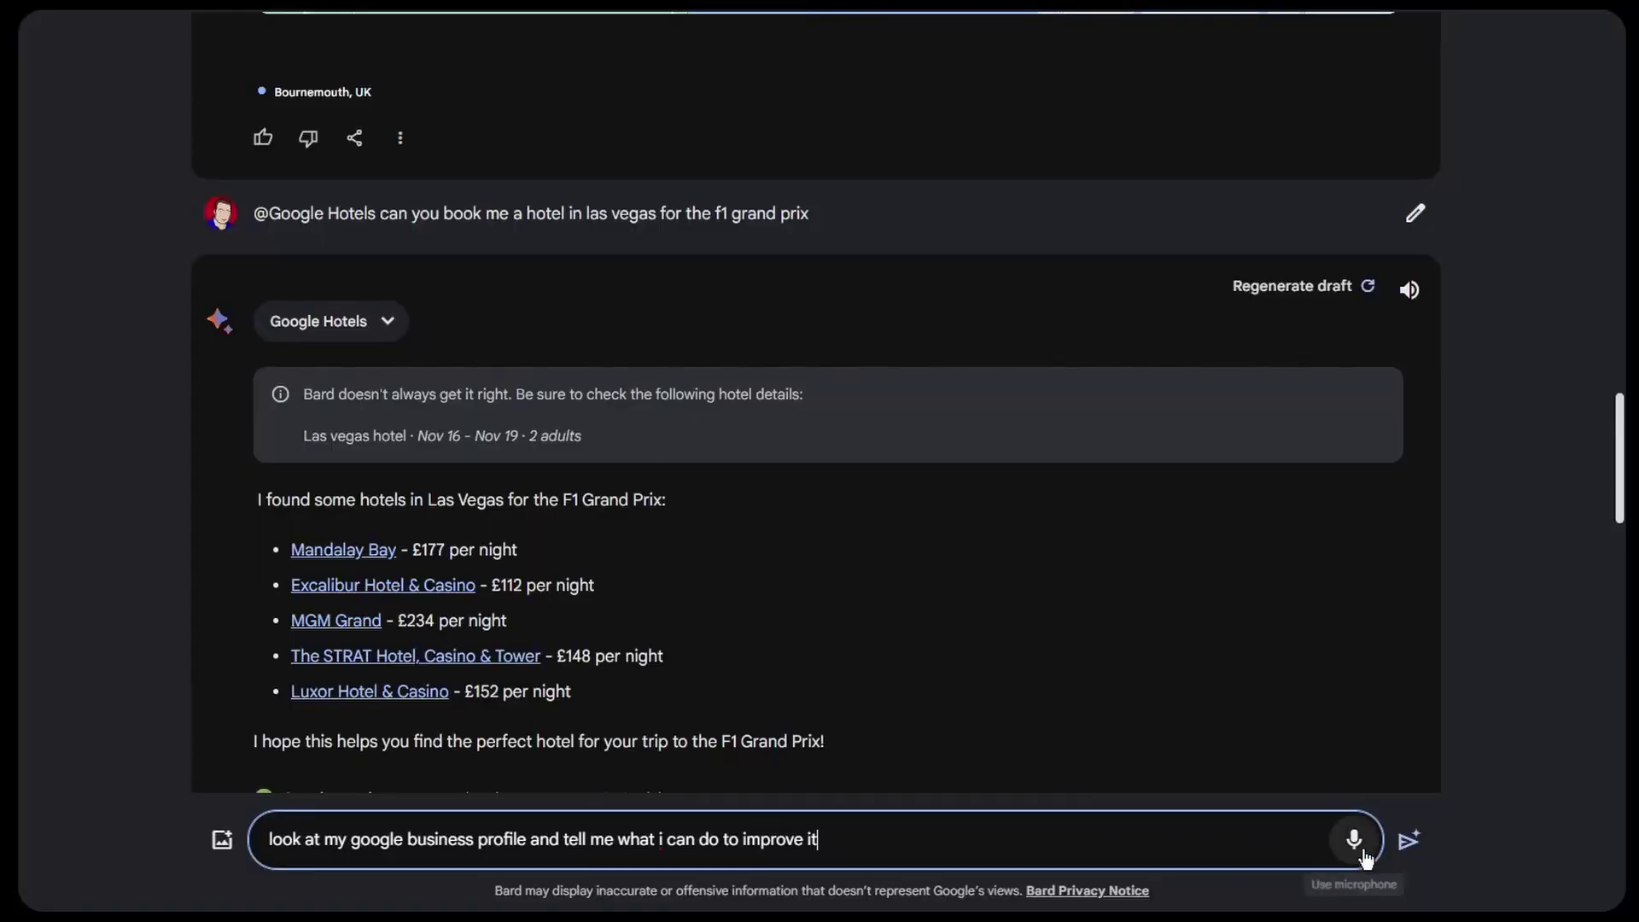
Step: Submit the question about improving a Google Business Profile
click(1409, 840)
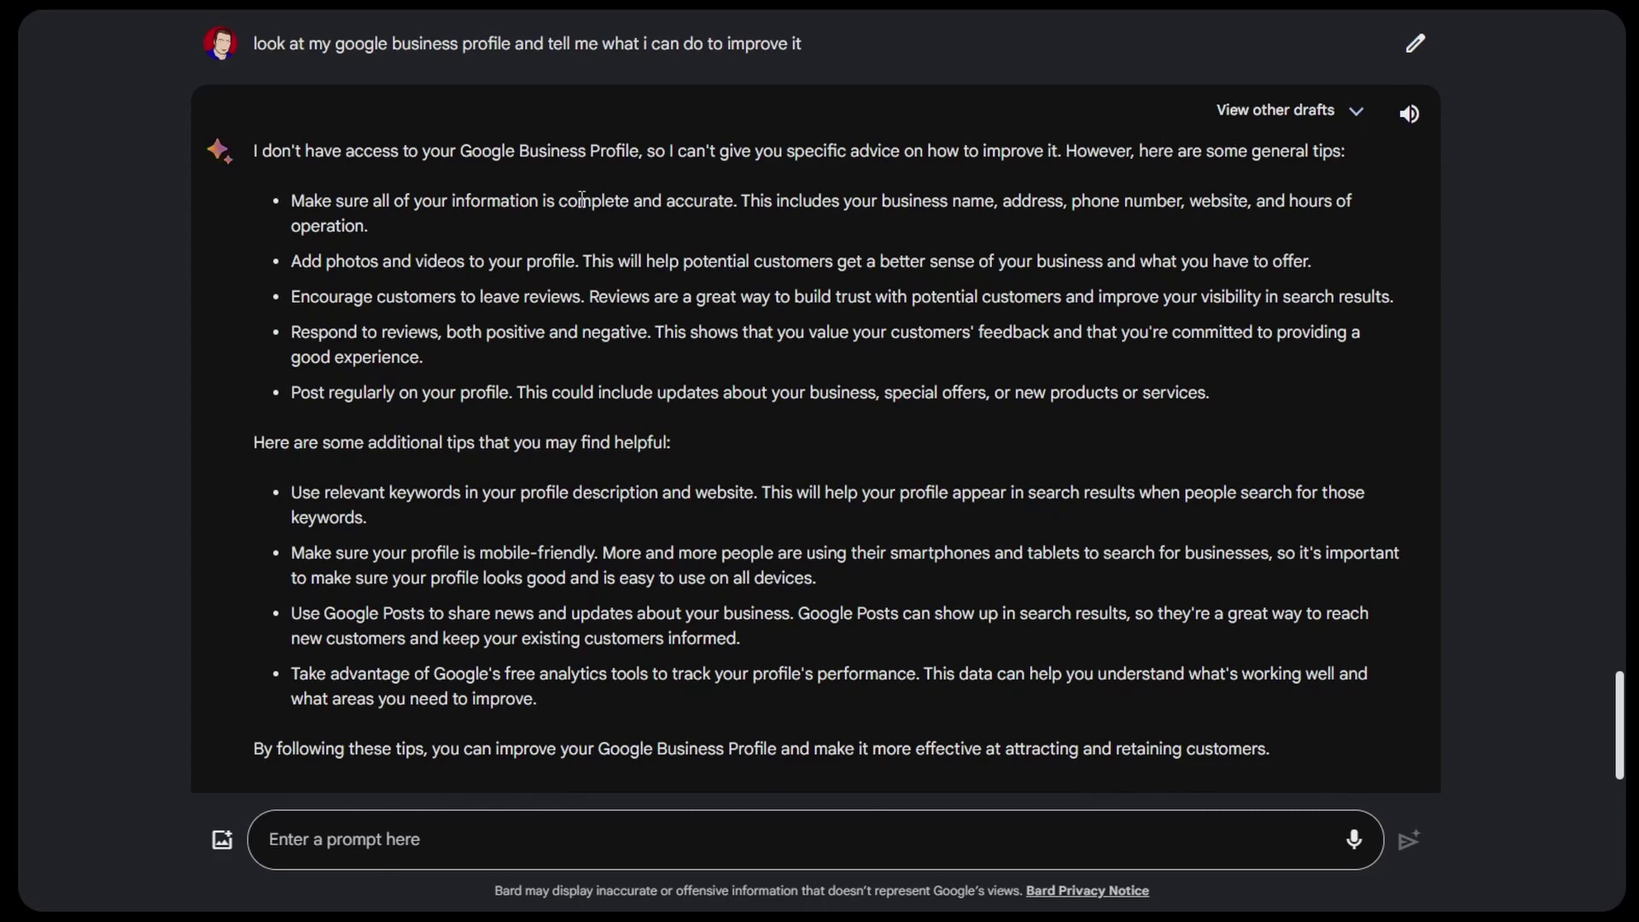
Step: Highlight key phrases in the first four Business Profile tips
drag(365, 202, 543, 203)
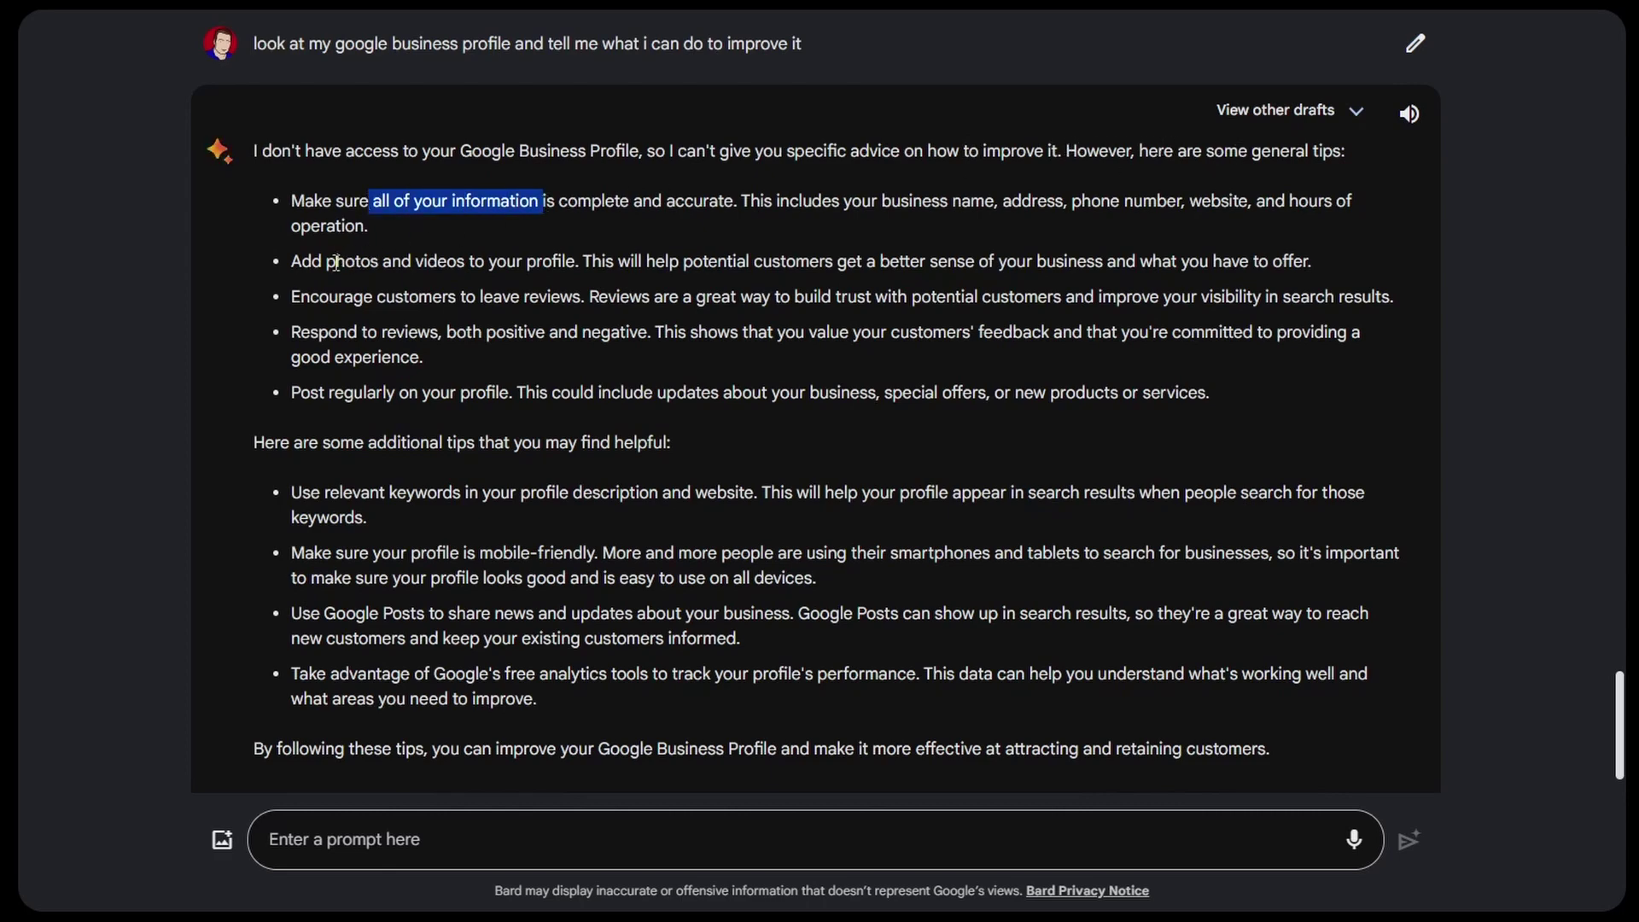
drag(331, 262, 517, 261)
drag(328, 296, 456, 296)
drag(359, 333, 432, 338)
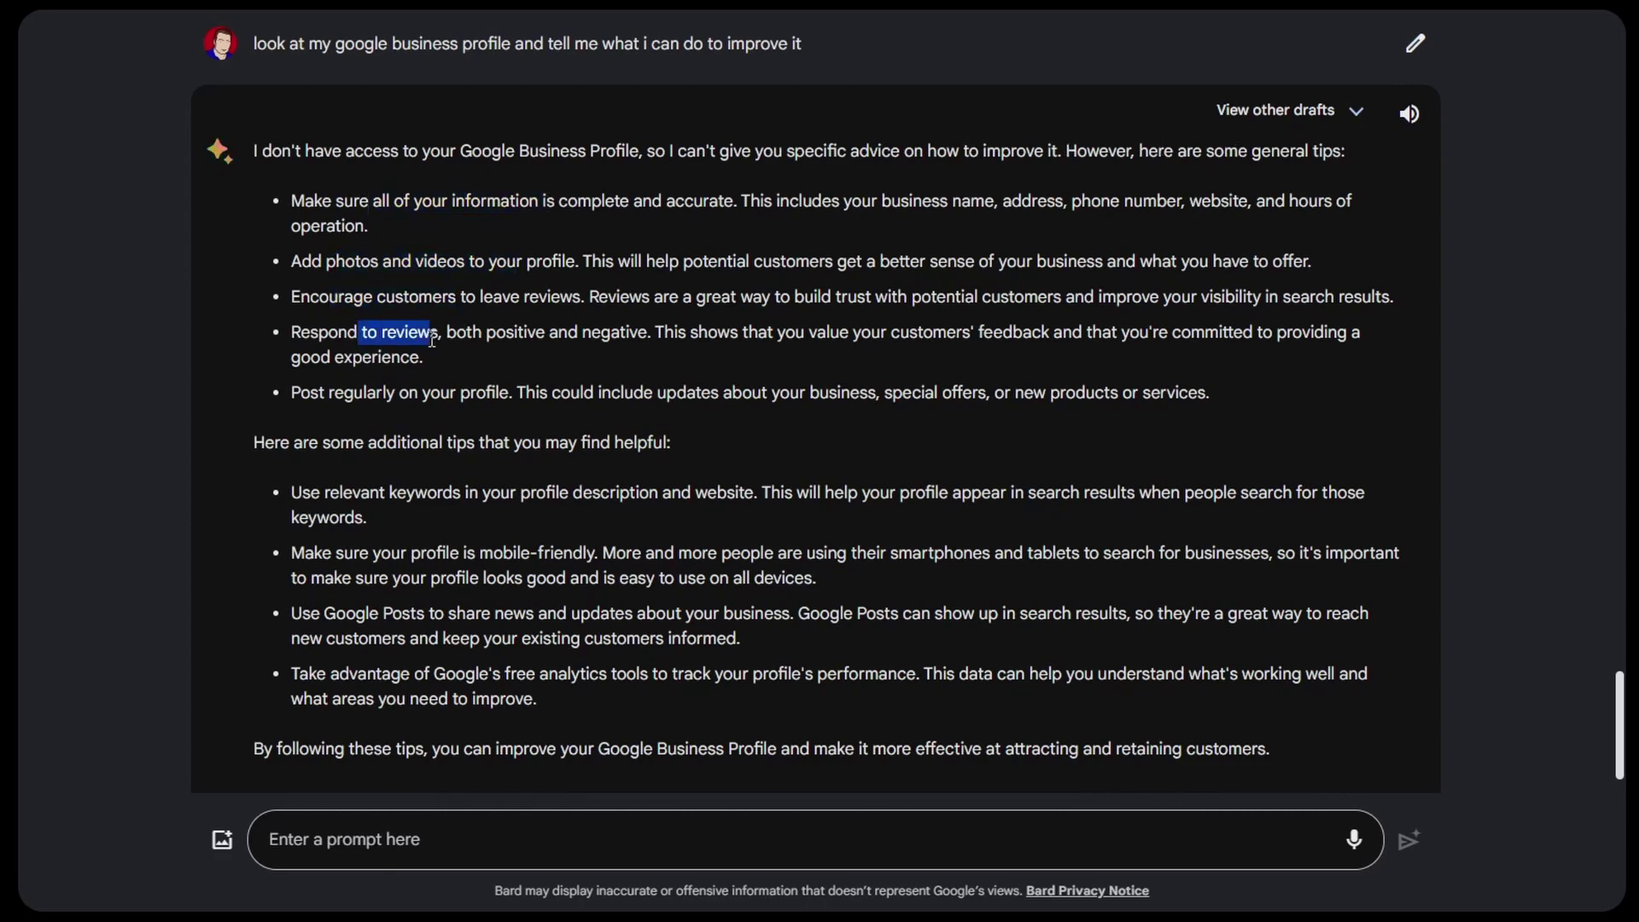
Step: Ask Bard 'Can you tell me if i have a spreadsheet about formula 1'
click(389, 836)
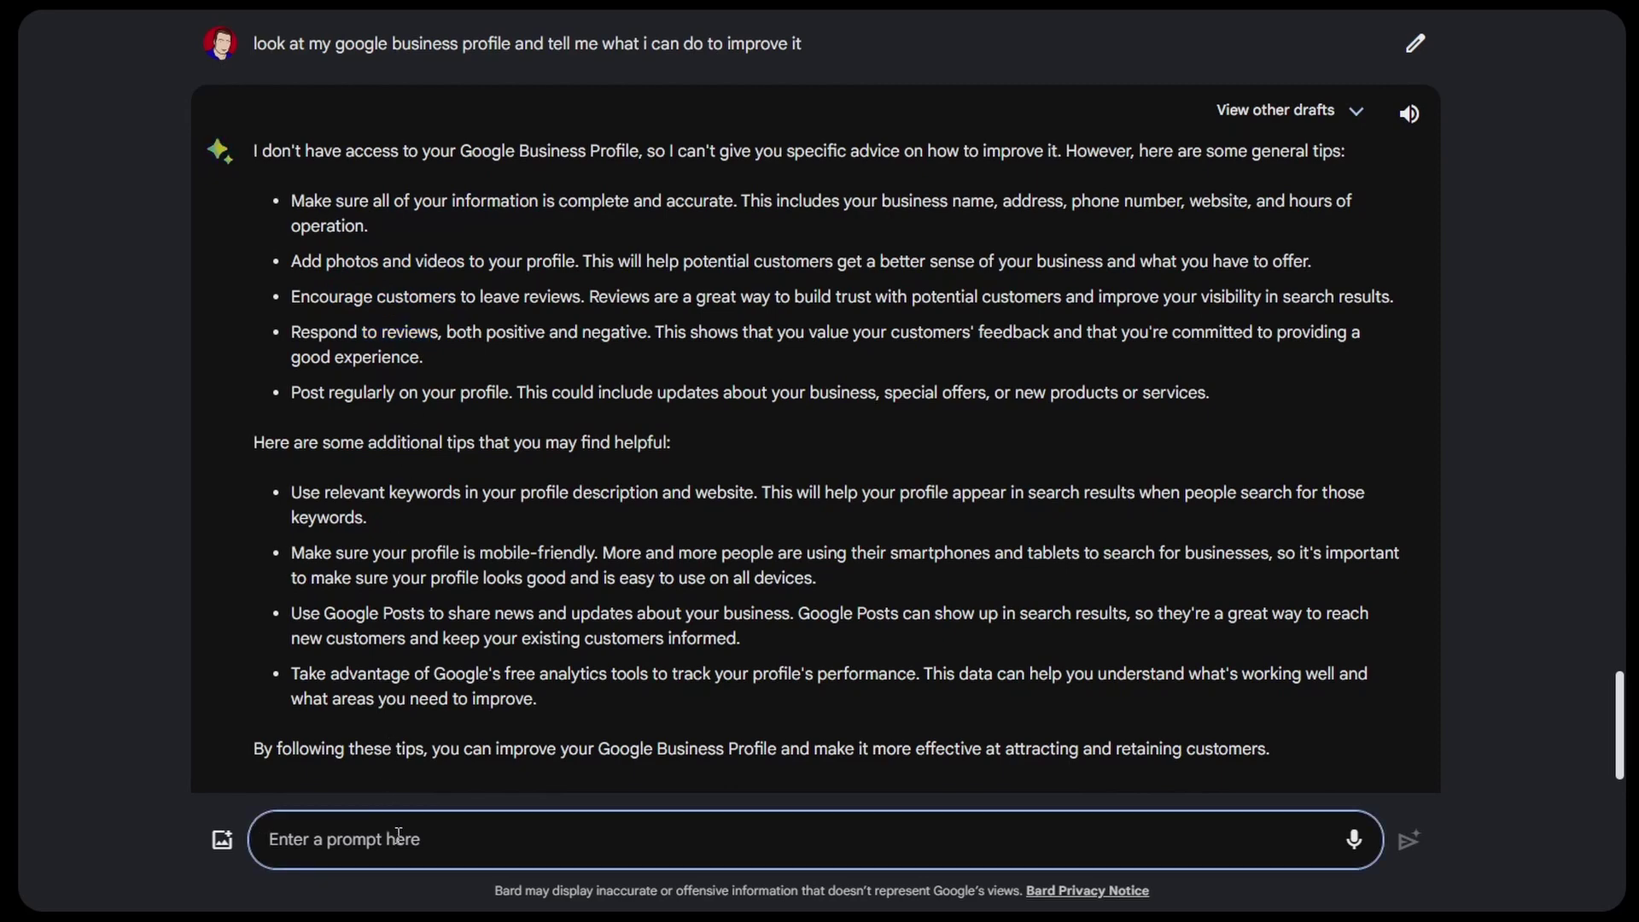
text(c)
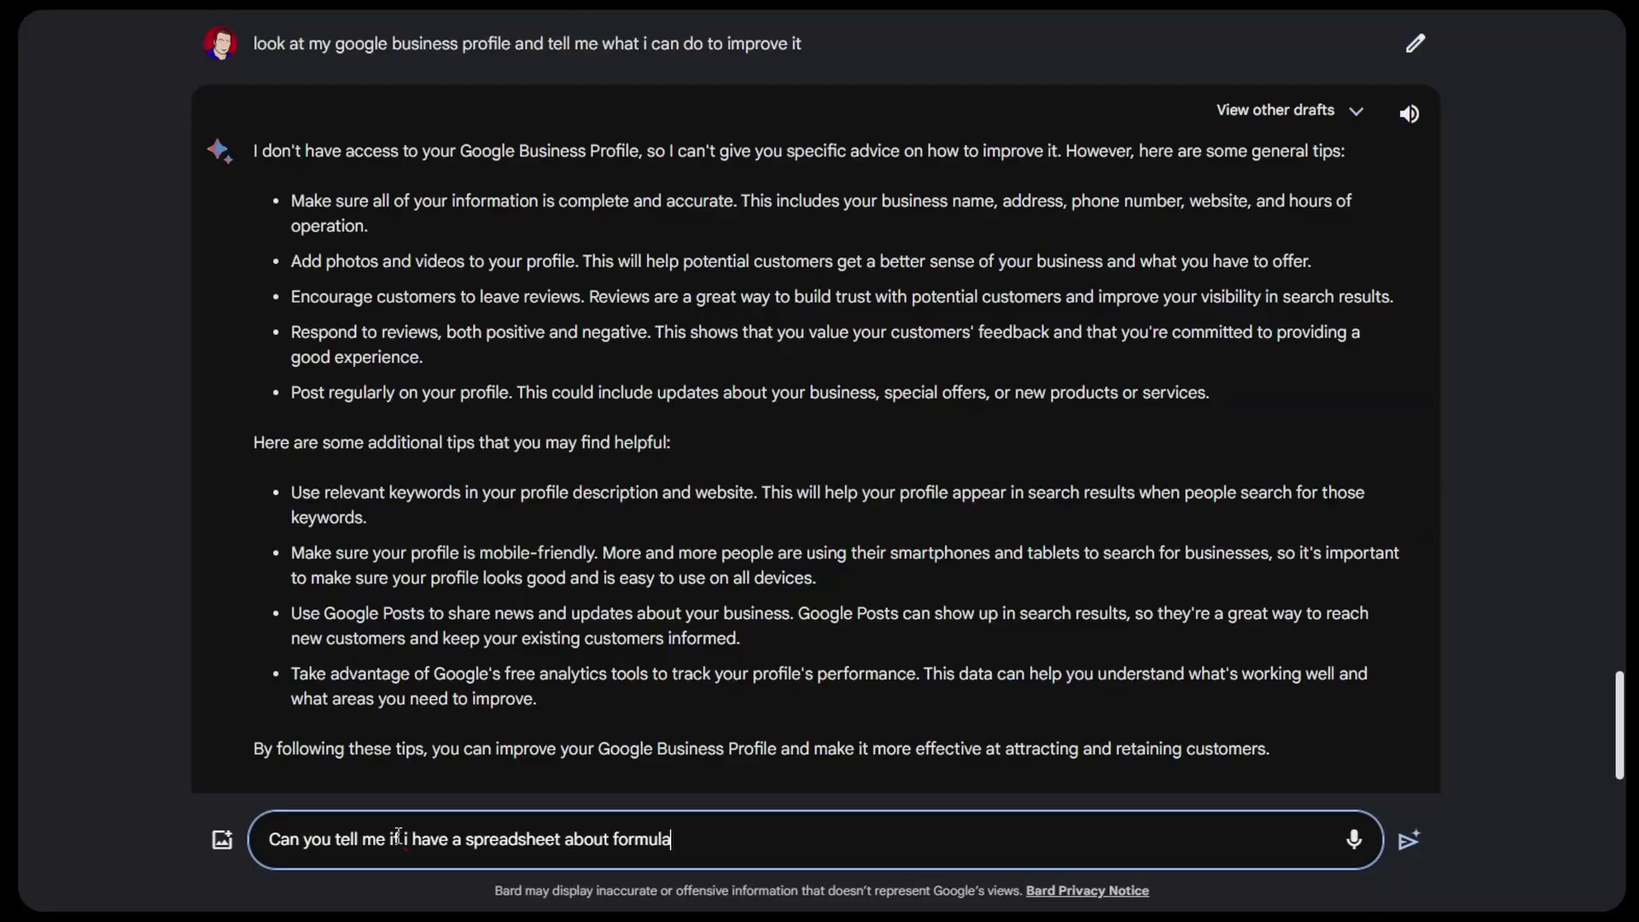
text(1)
key(Return)
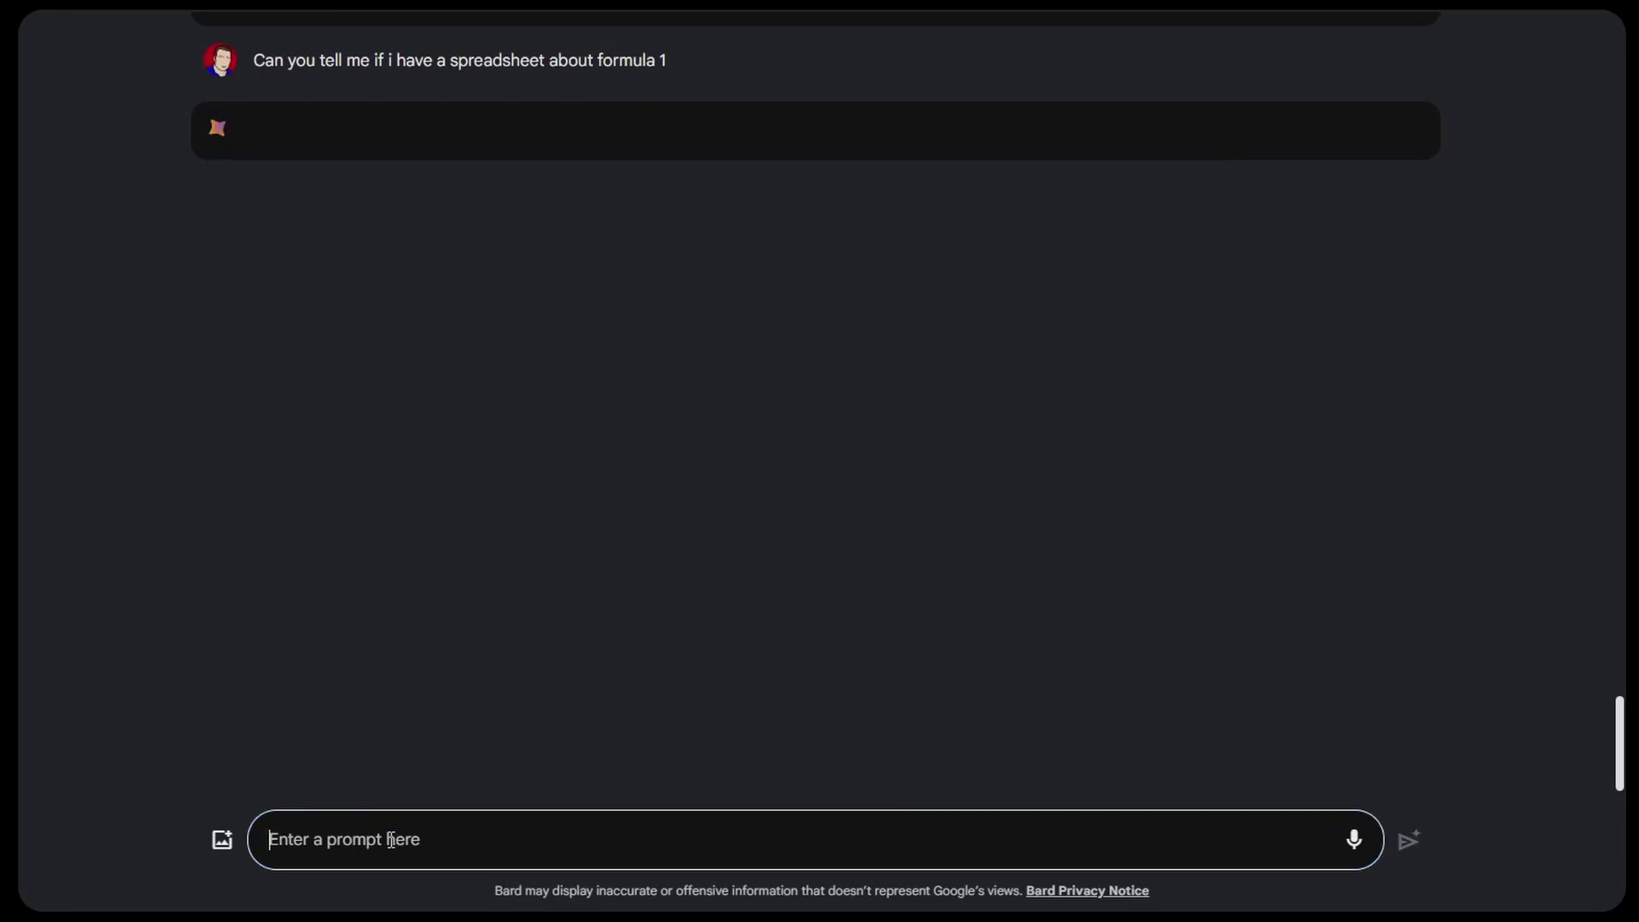
Step: Wait for Bard's Workspace reply naming the 'AMS1650c step 2' Formula 1 spreadsheet and citing five Drive files
text(@)
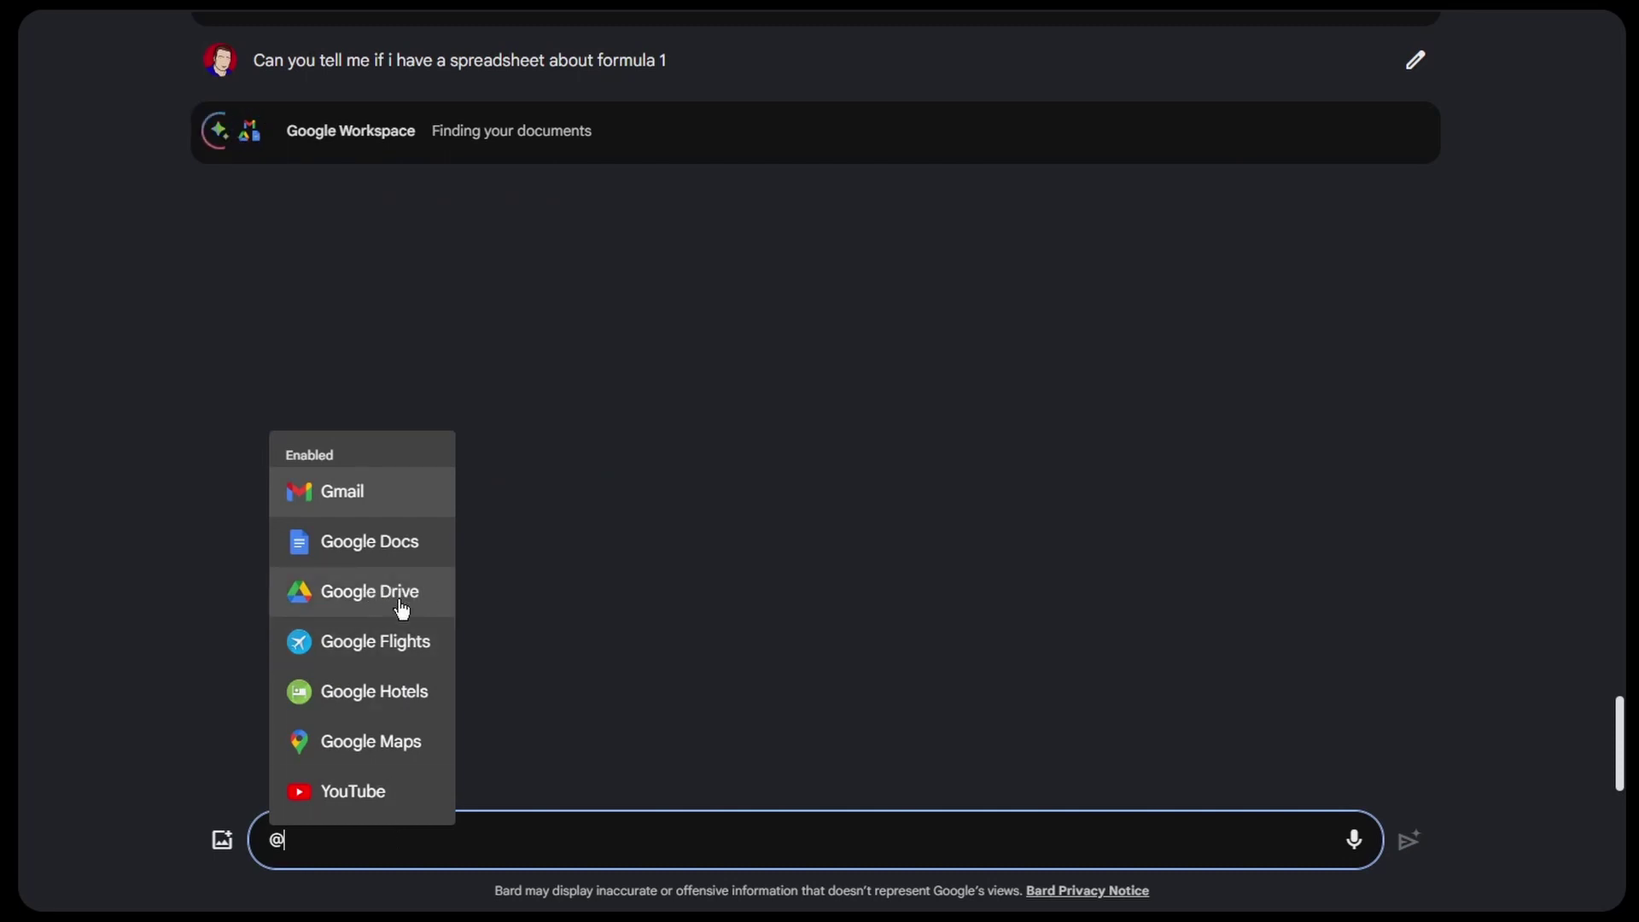
click(516, 837)
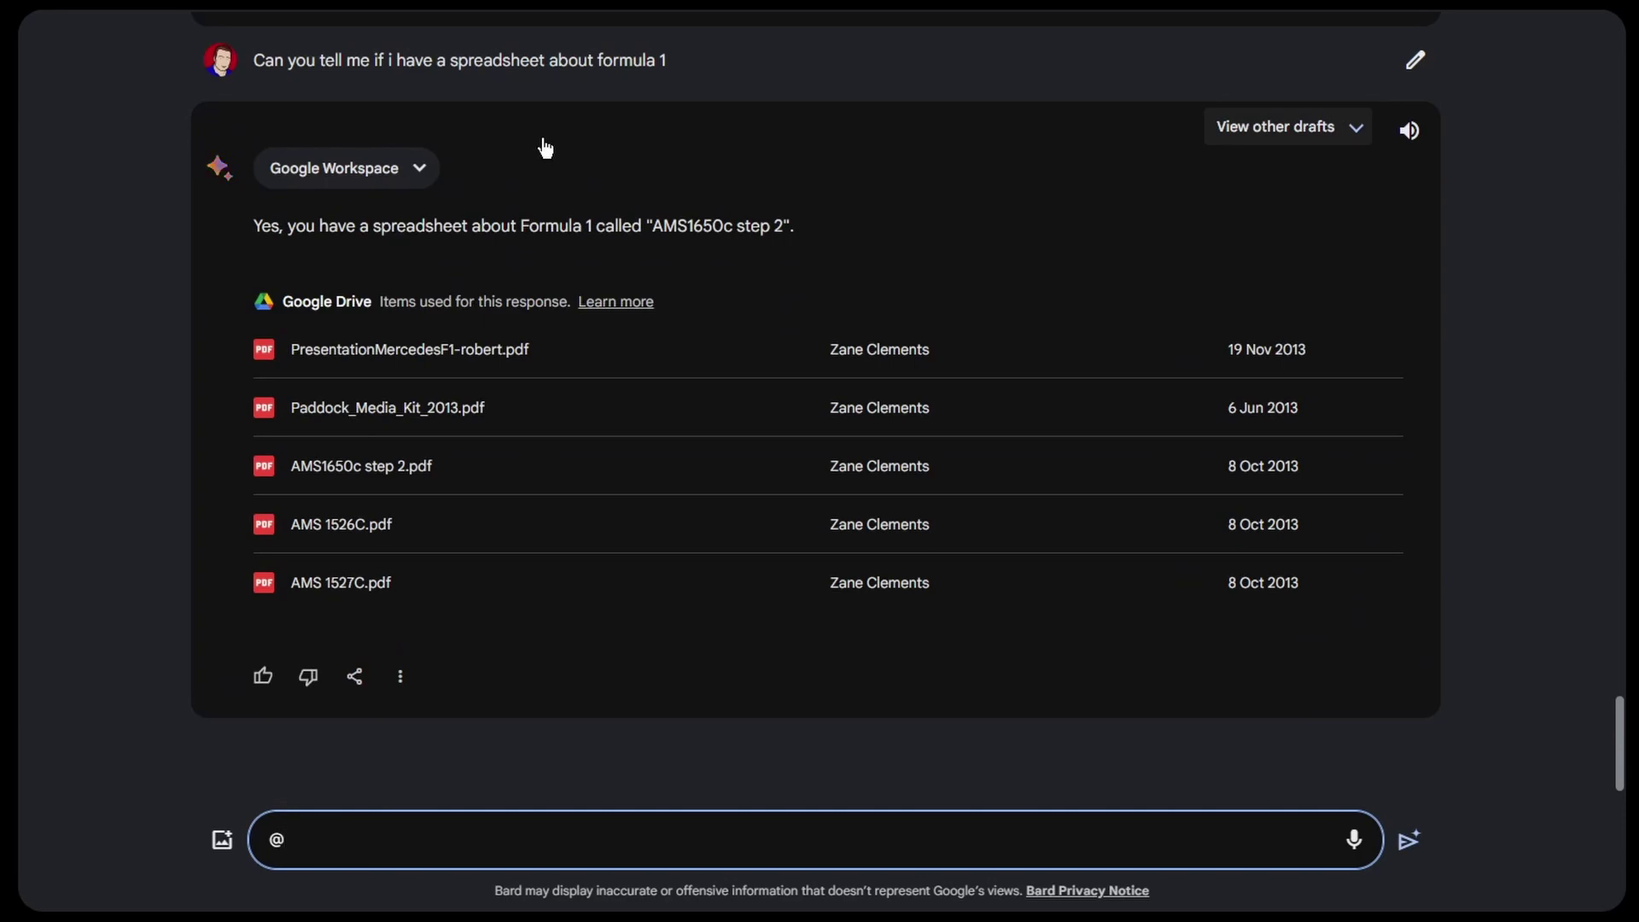
click(393, 356)
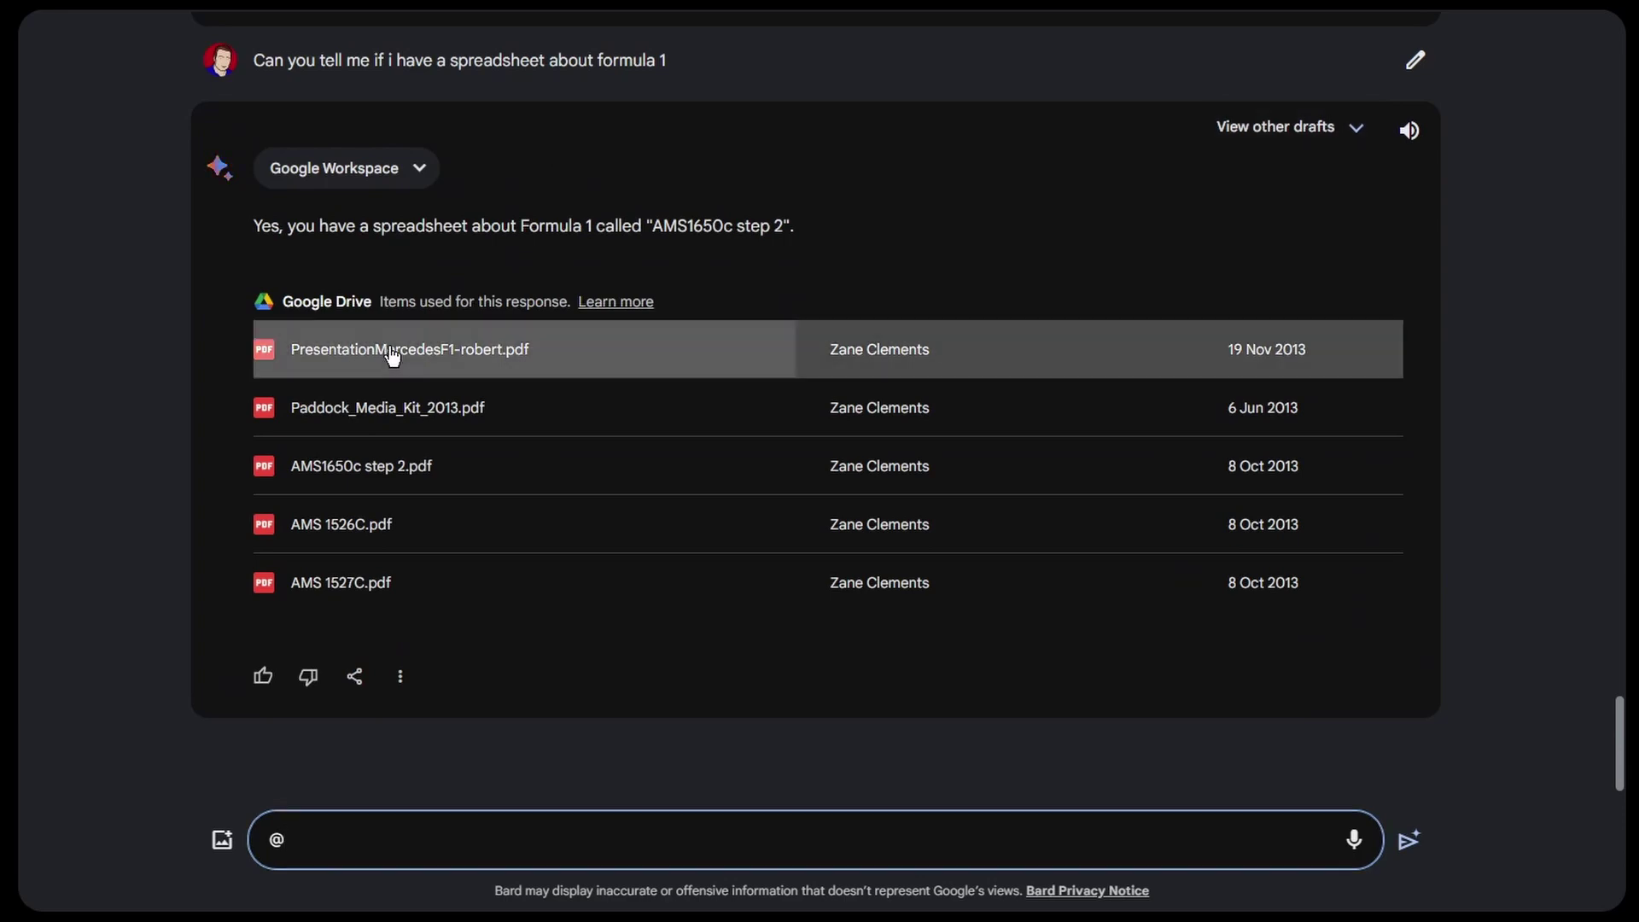
scroll(662, 451, down, 12)
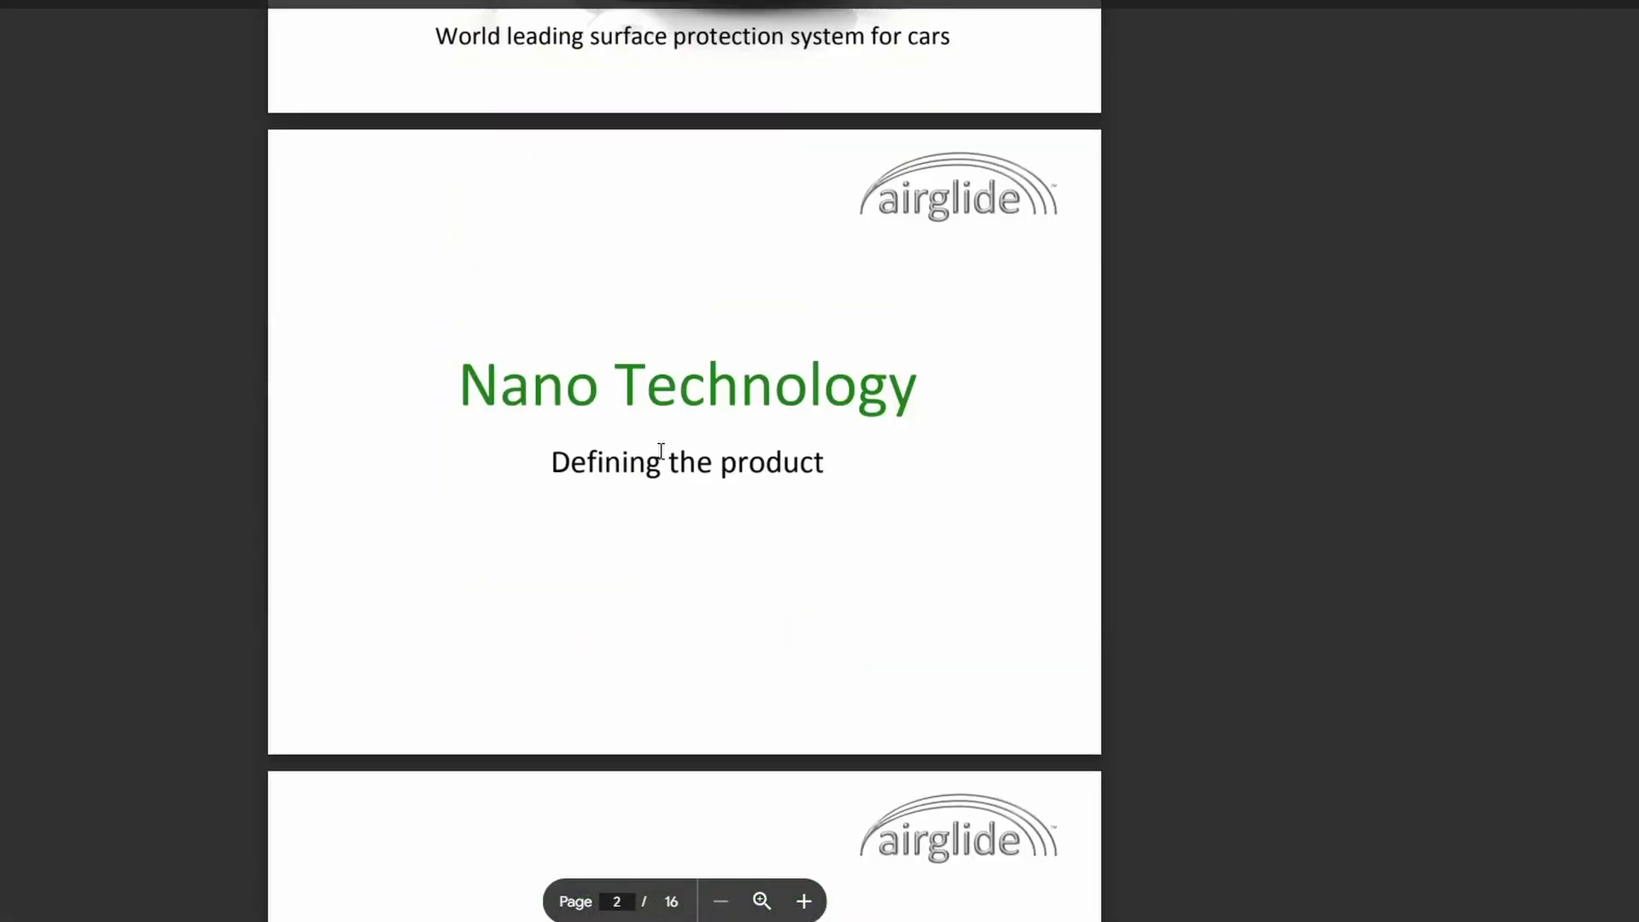
scroll(663, 451, up, 6)
scroll(662, 451, up, 5)
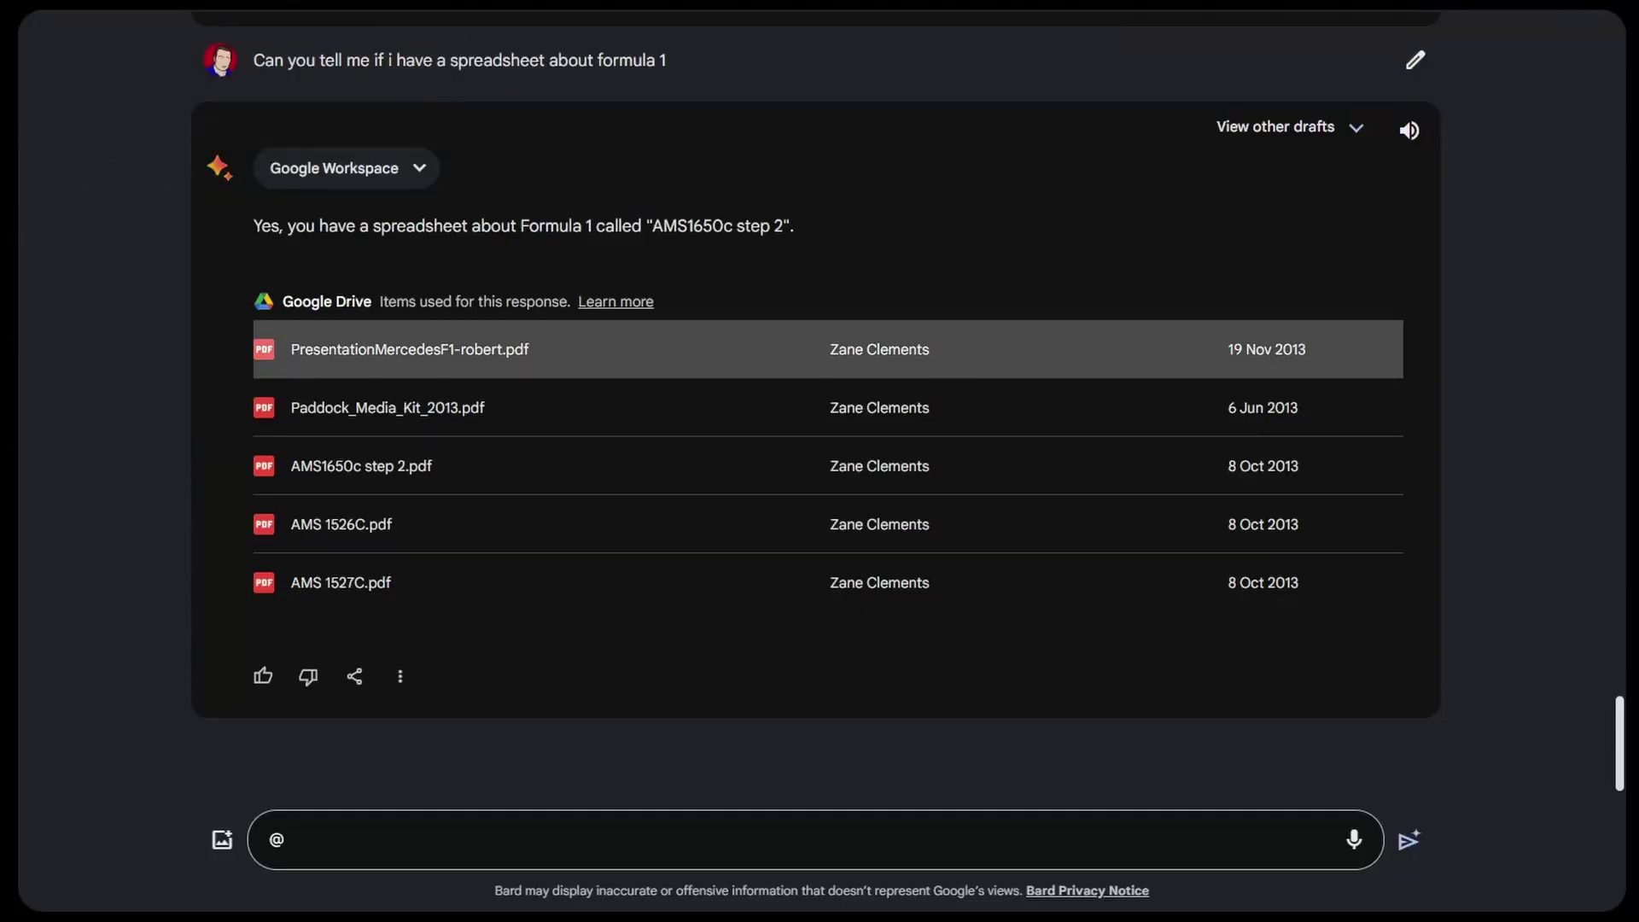
click(525, 851)
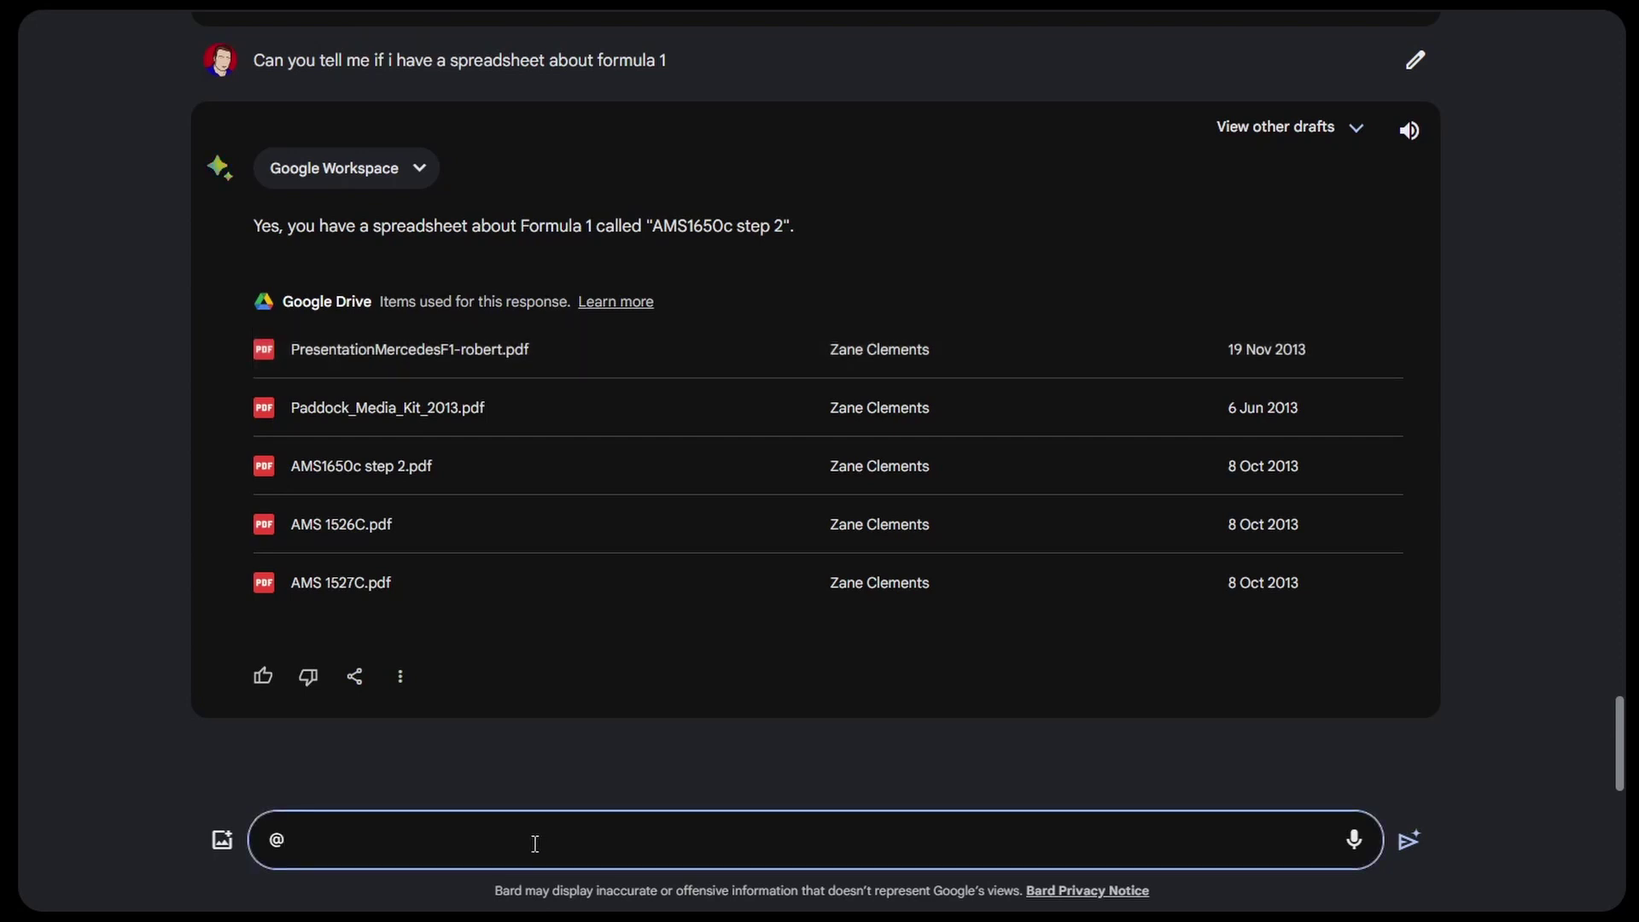